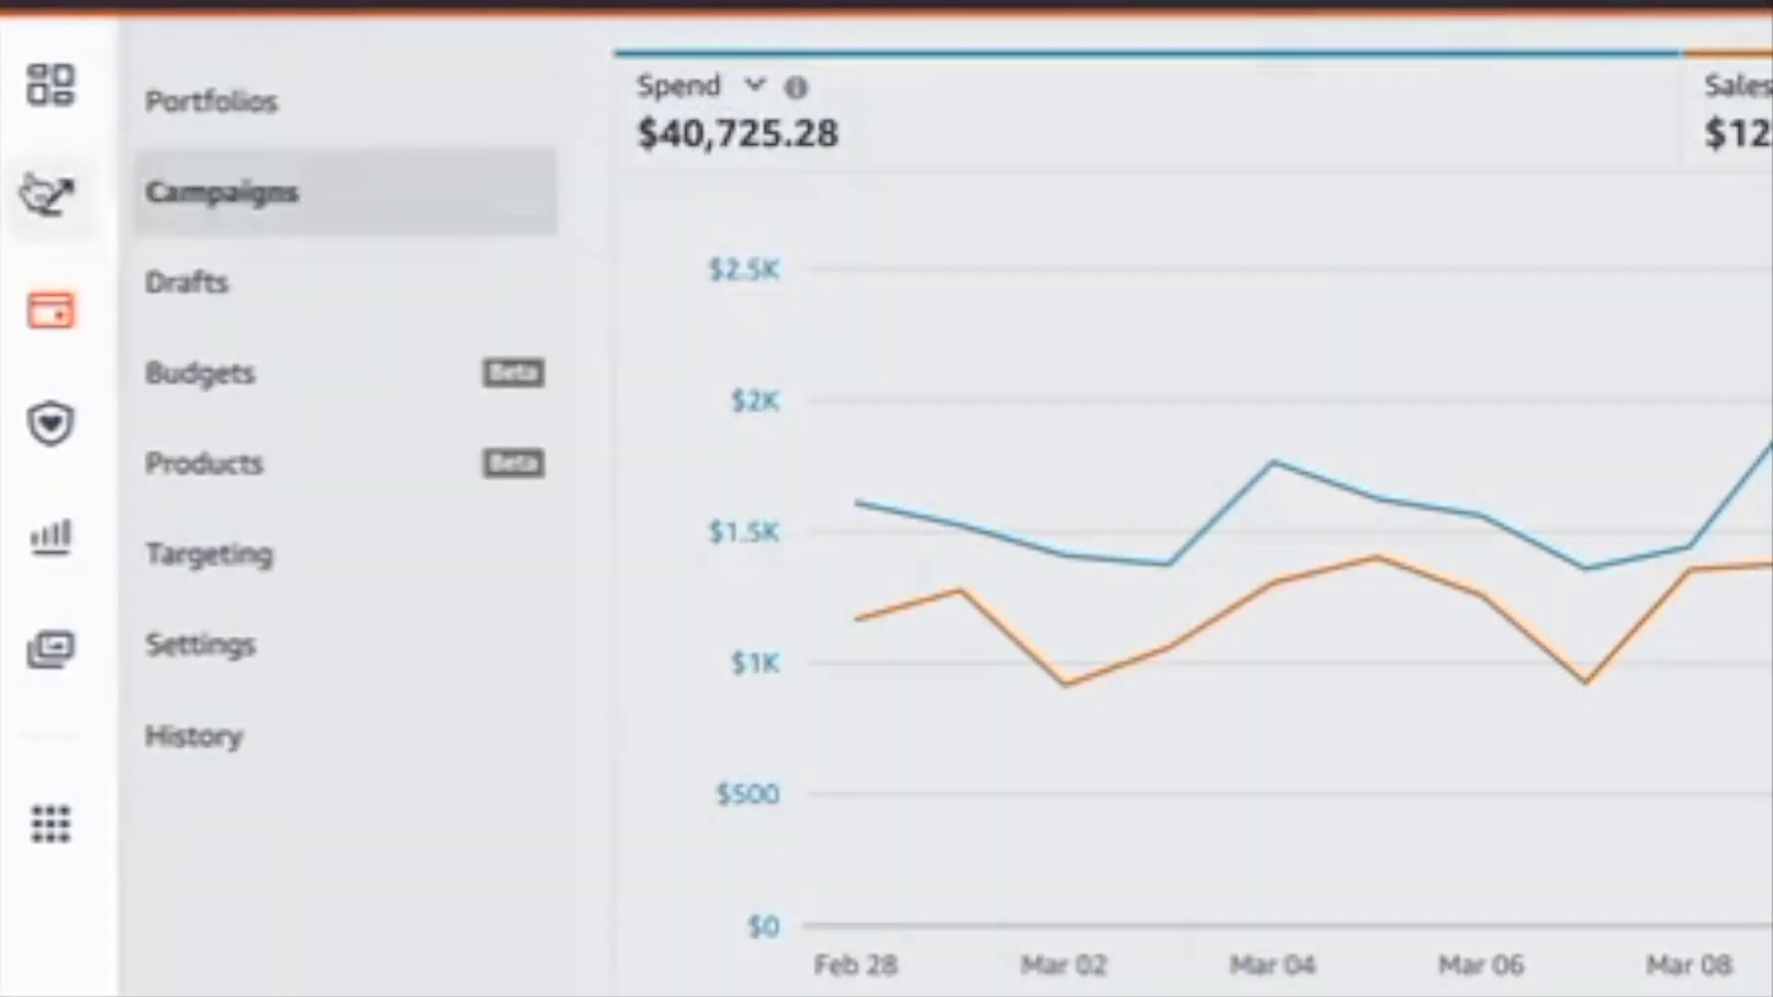
# Open the Brand metrics page from the Insights and planning menu.
pyautogui.moveTo(51, 195)
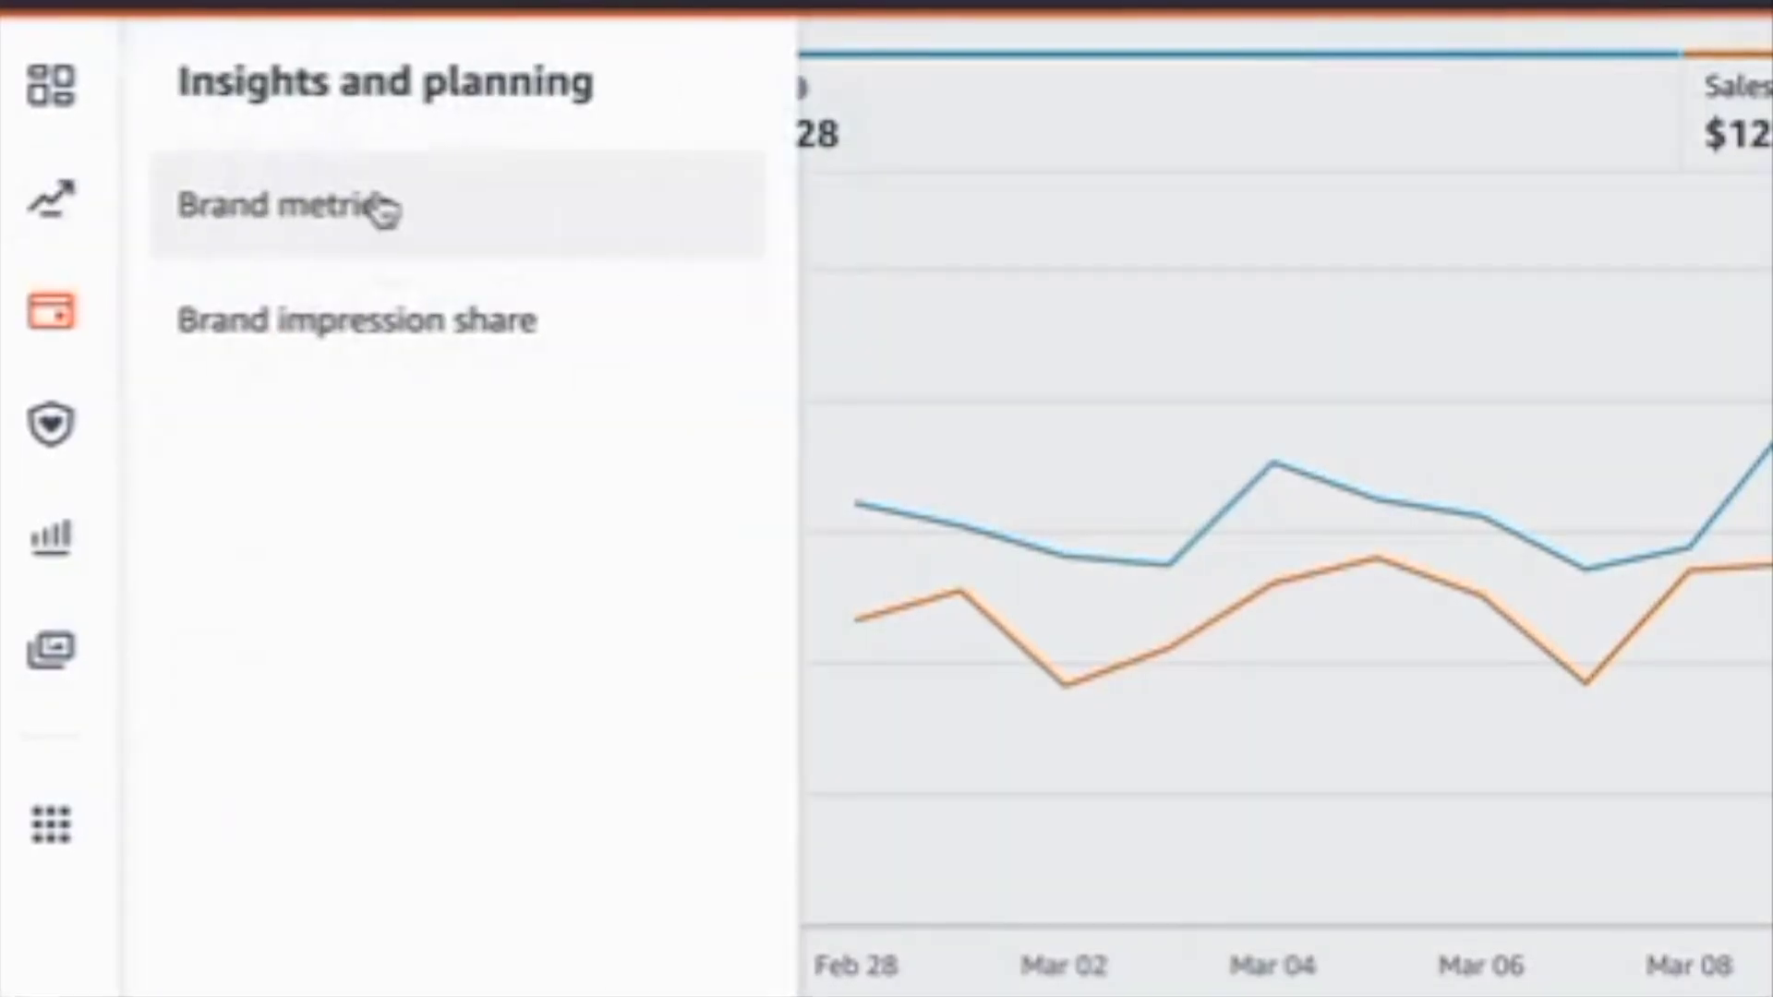
pyautogui.click(376, 206)
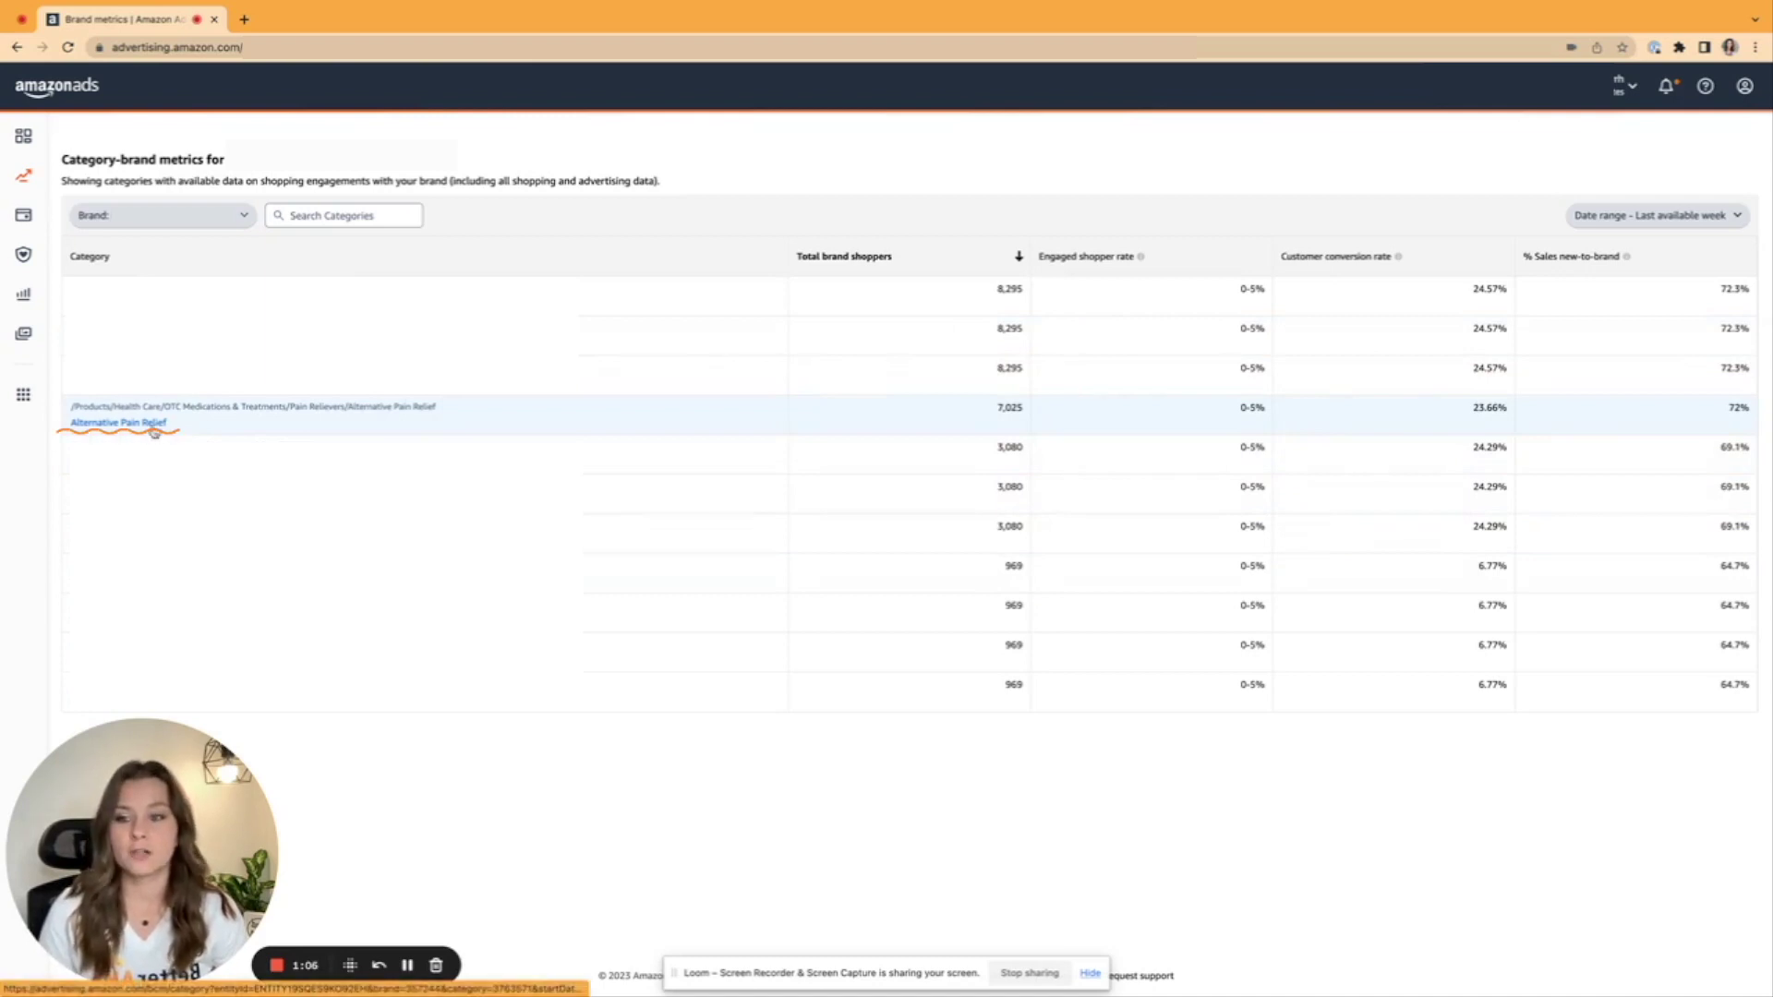
# View Alternative Pain Relief brand metrics for the last available month, 2/1/23–2/28/23.
pyautogui.click(154, 425)
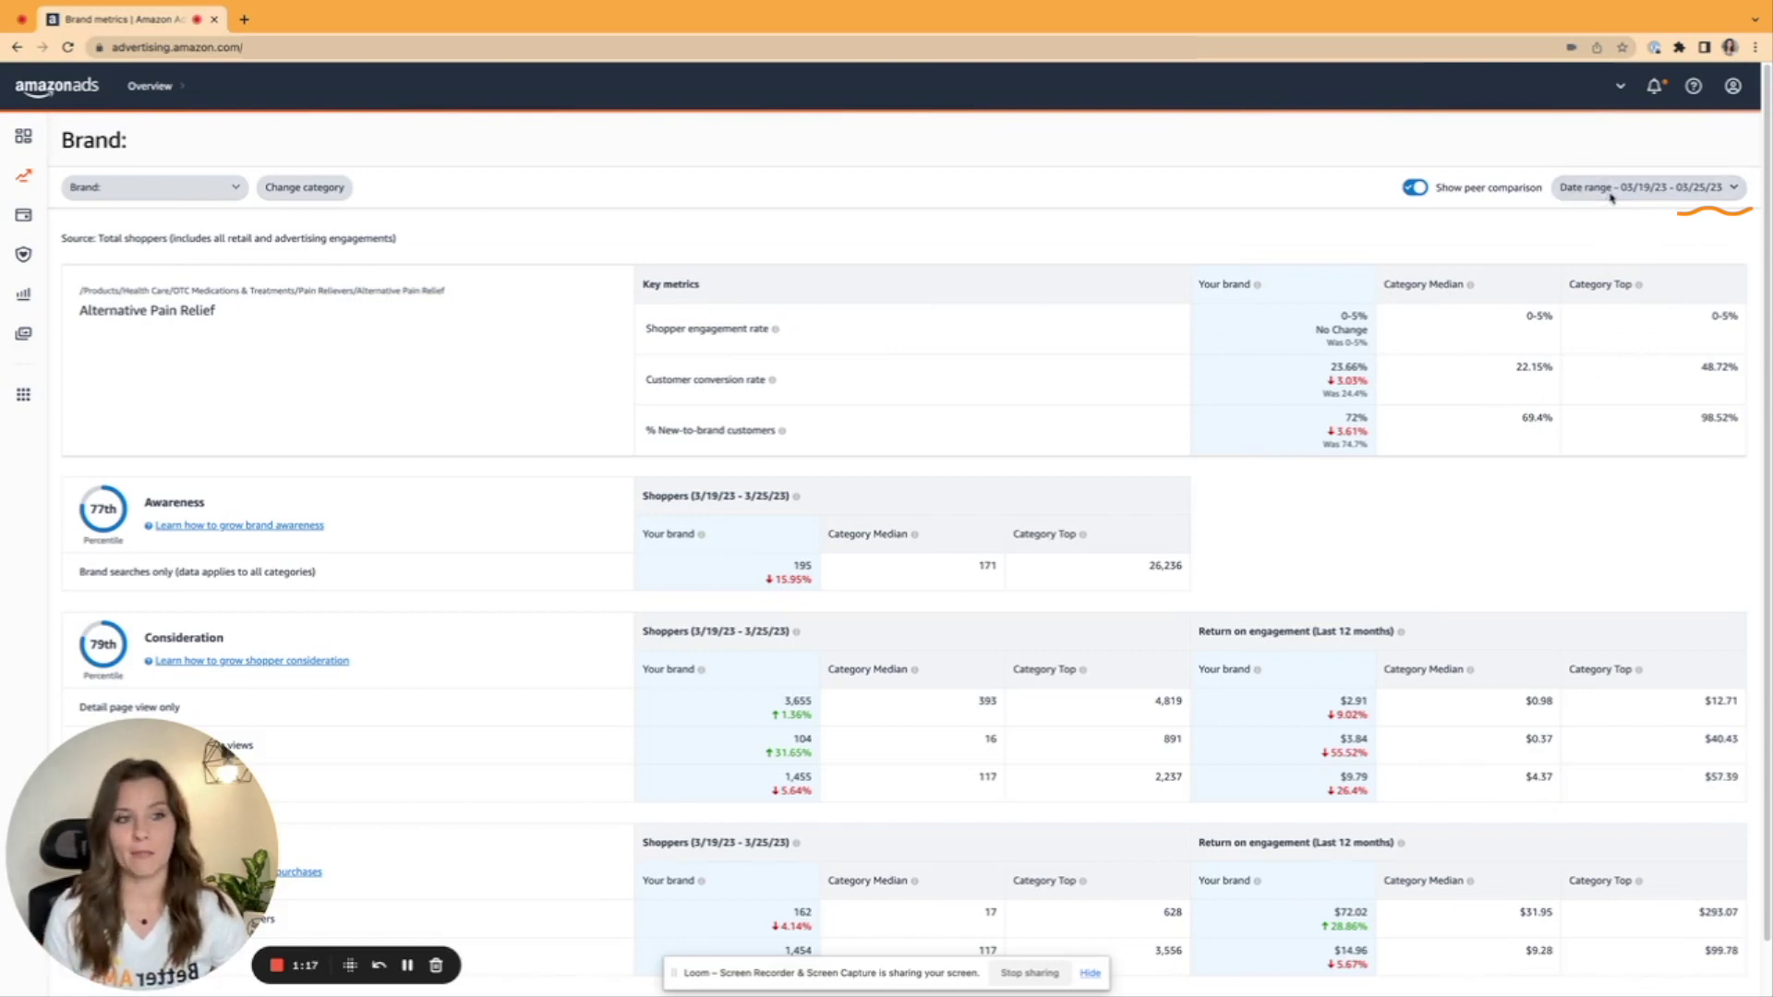
pyautogui.click(1611, 196)
pyautogui.click(1136, 242)
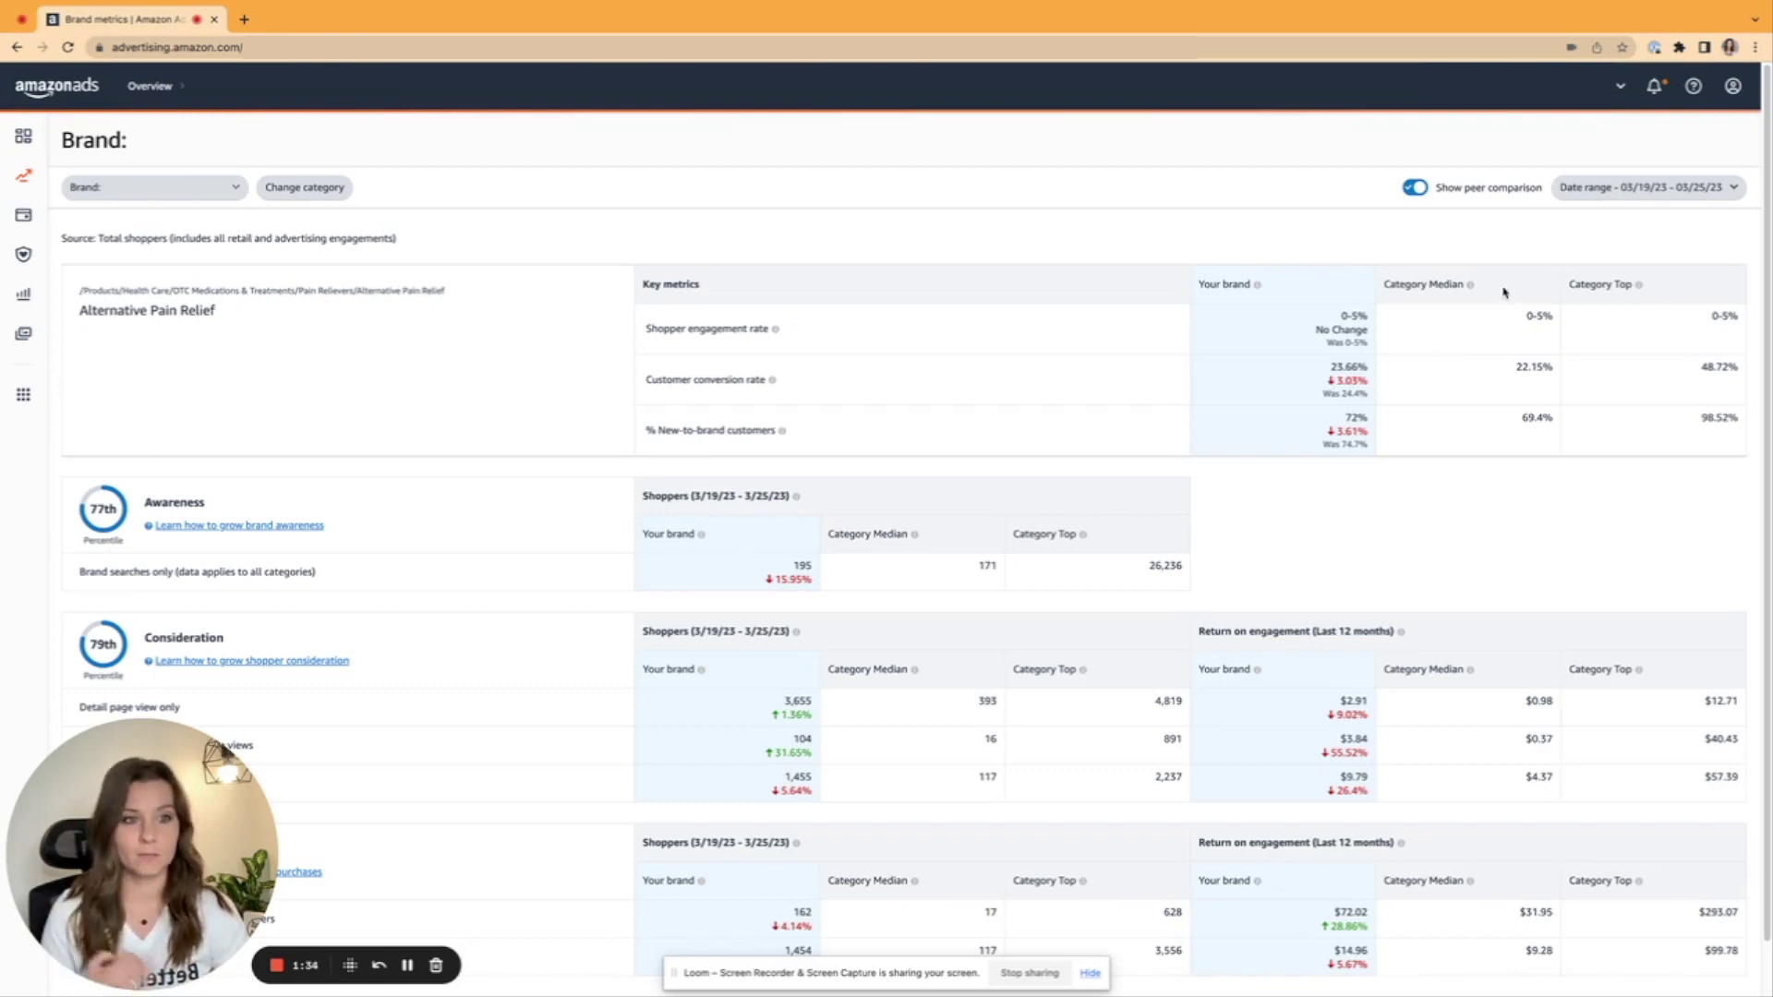
pyautogui.click(1617, 202)
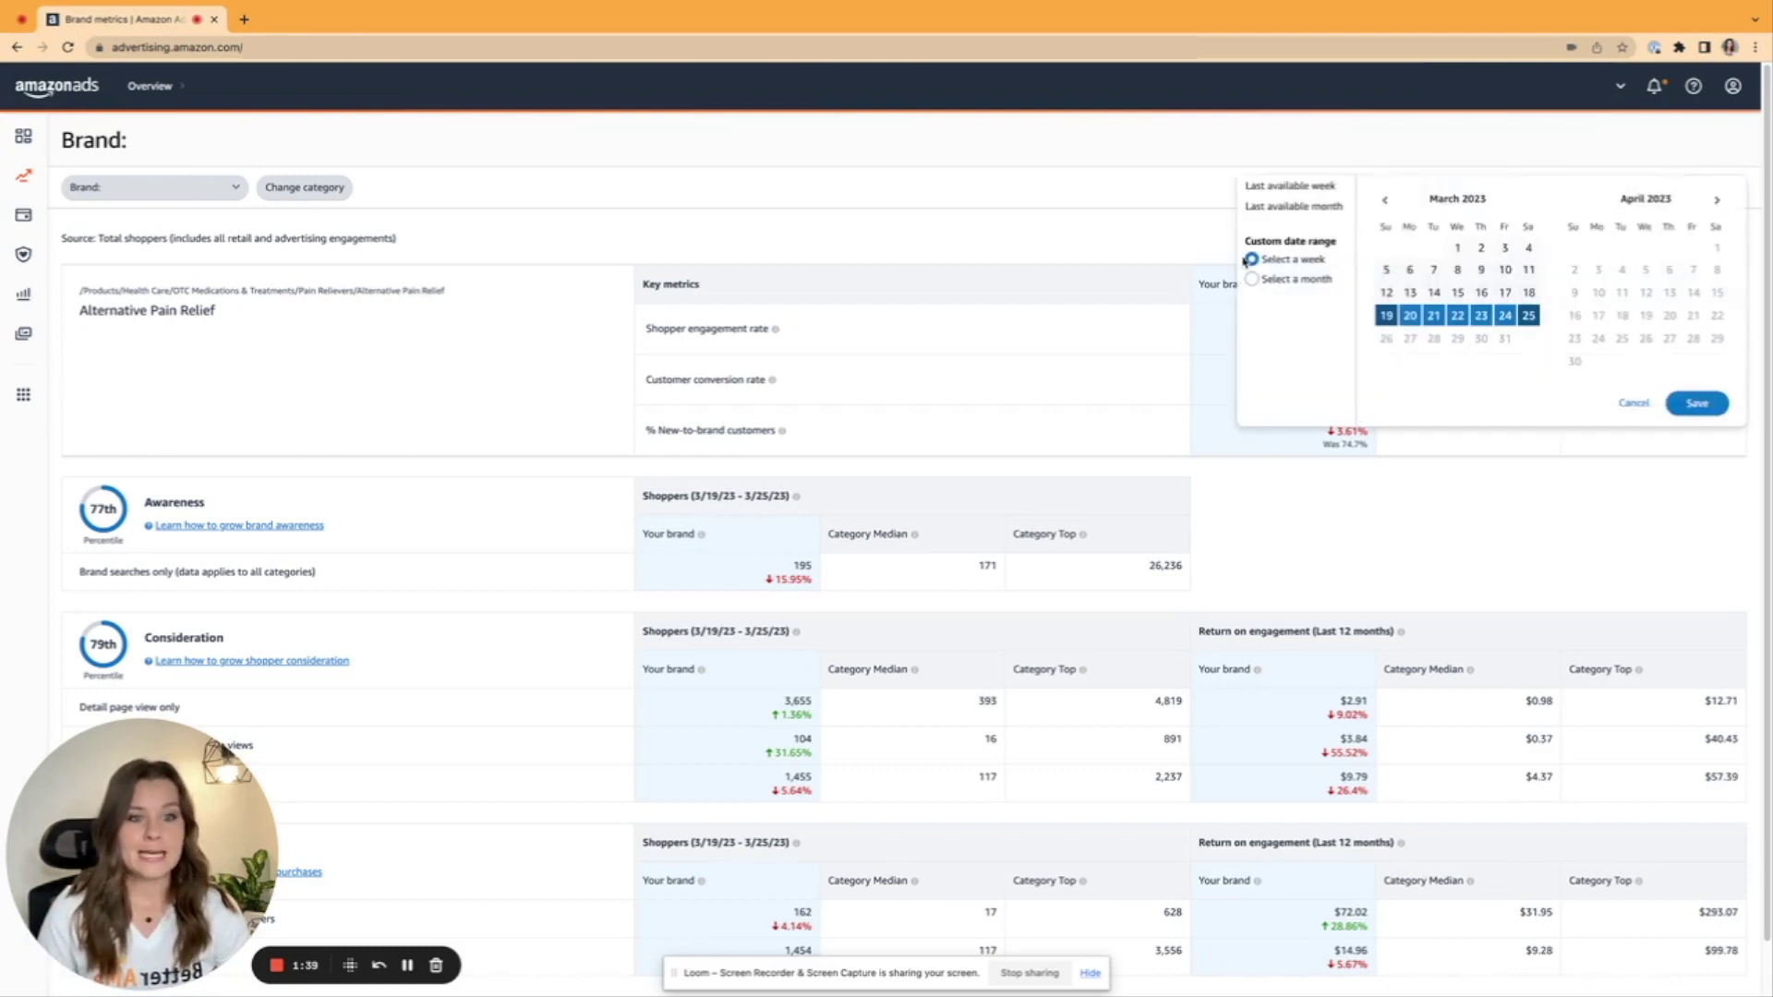
pyautogui.click(1309, 207)
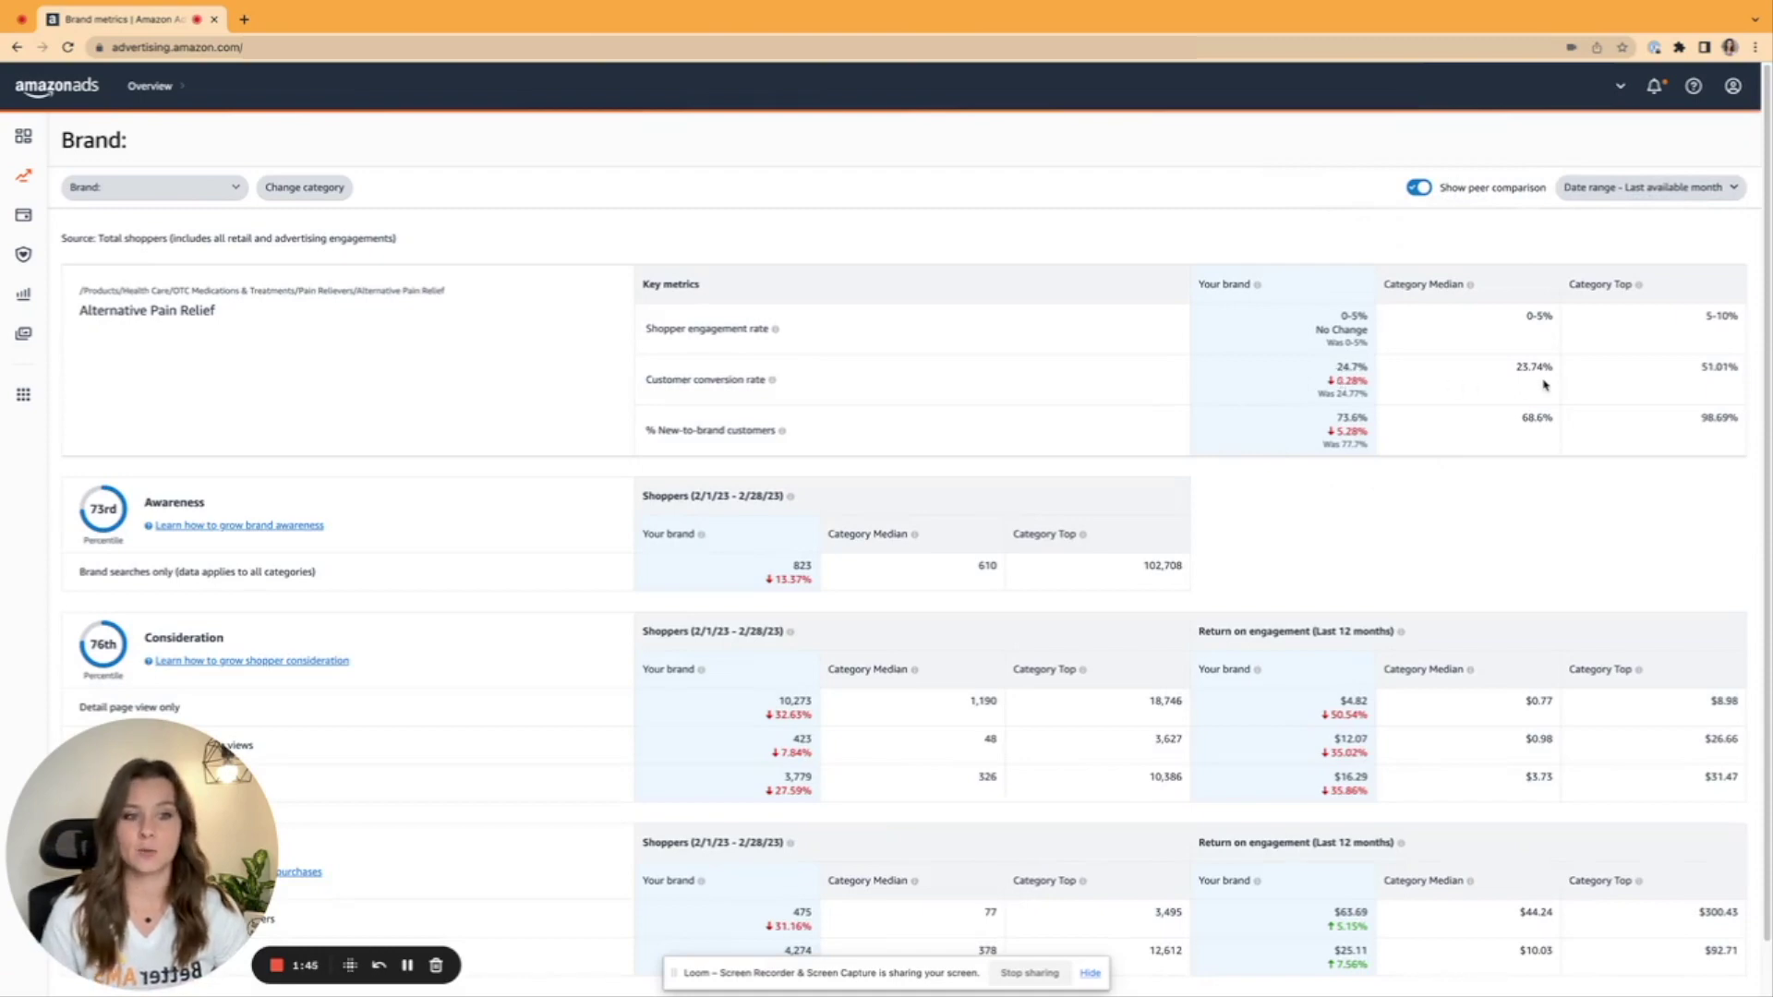
pyautogui.moveTo(1505, 374); pyautogui.dragTo(1560, 375)
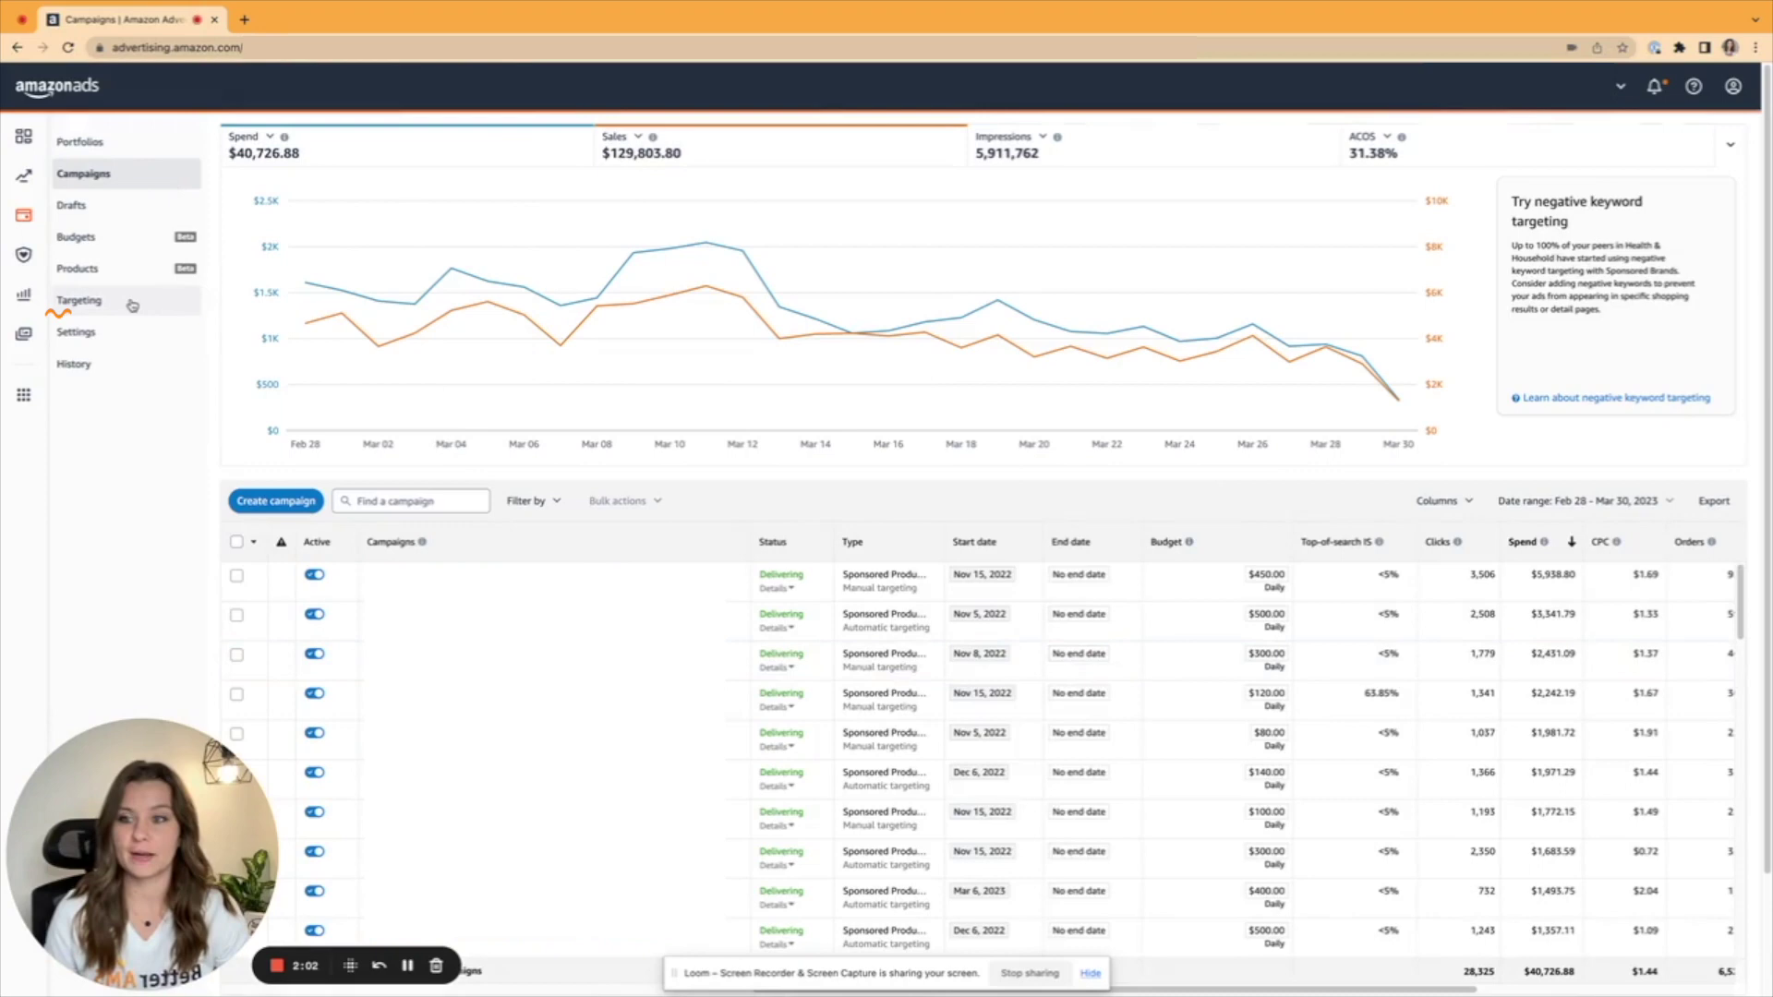
# Go to the Campaign manager Targeting page listing 1,819 targets.
pyautogui.click(132, 302)
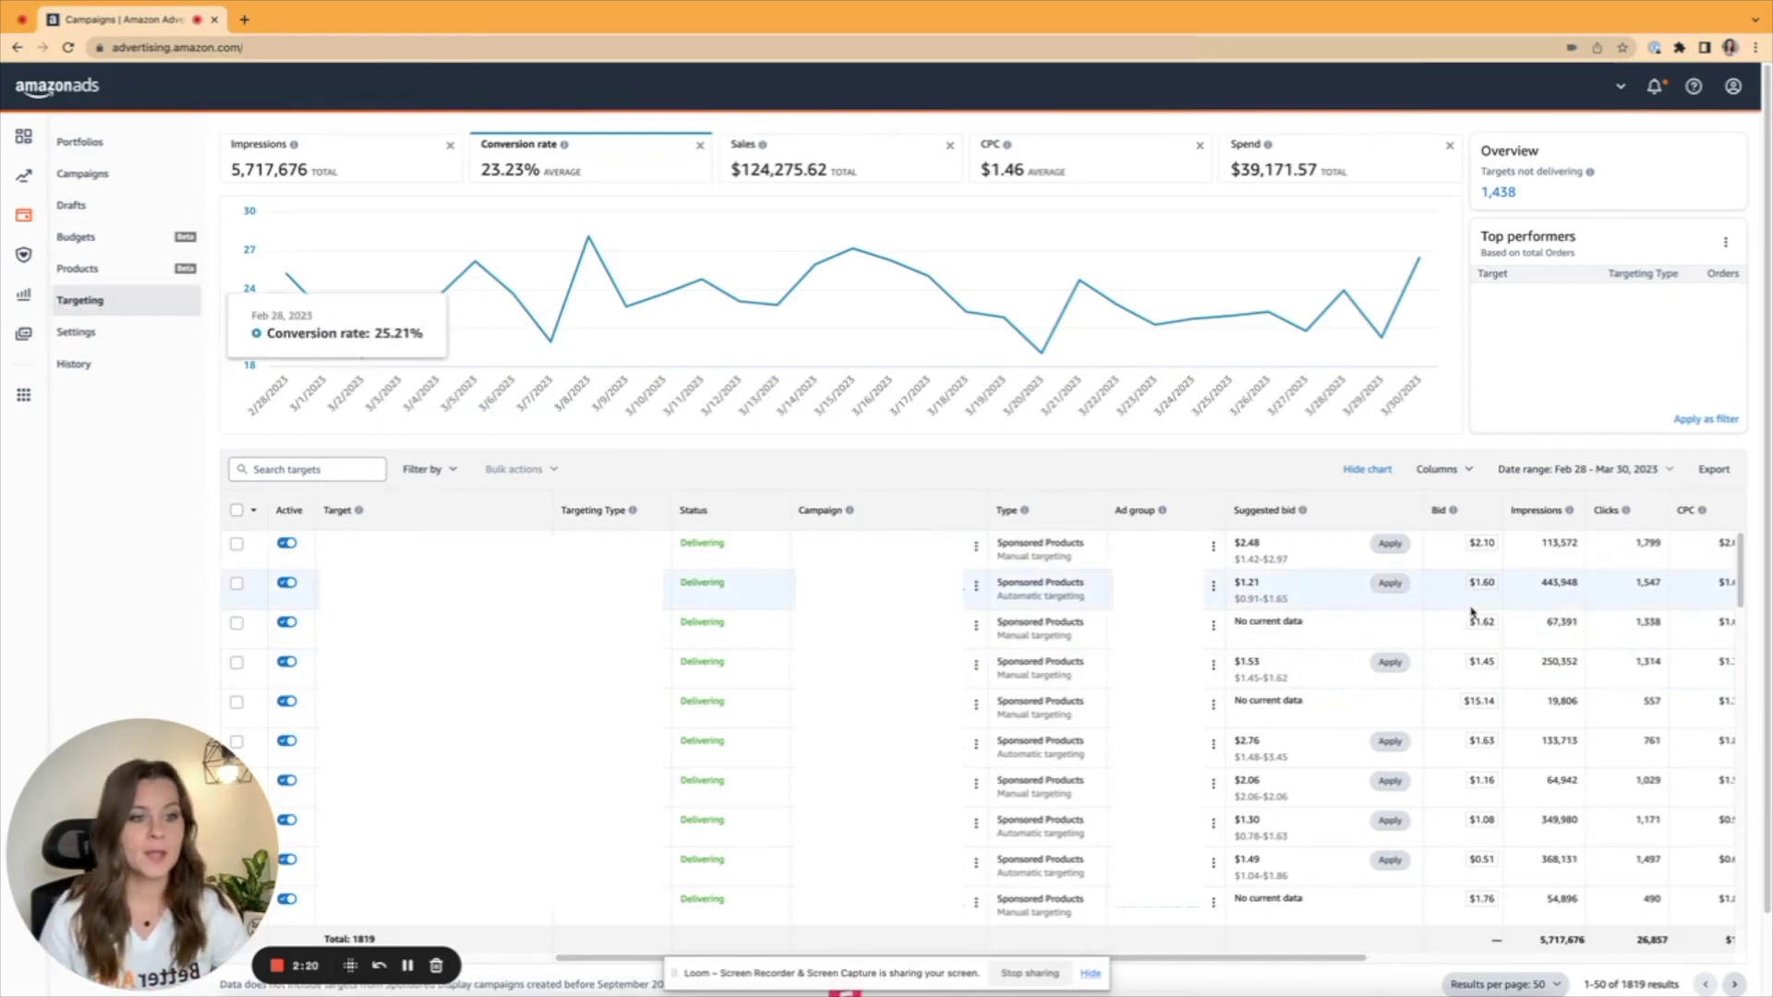
# Add a Conversion rate filter and replace its 0 threshold with 25.
pyautogui.click(422, 469)
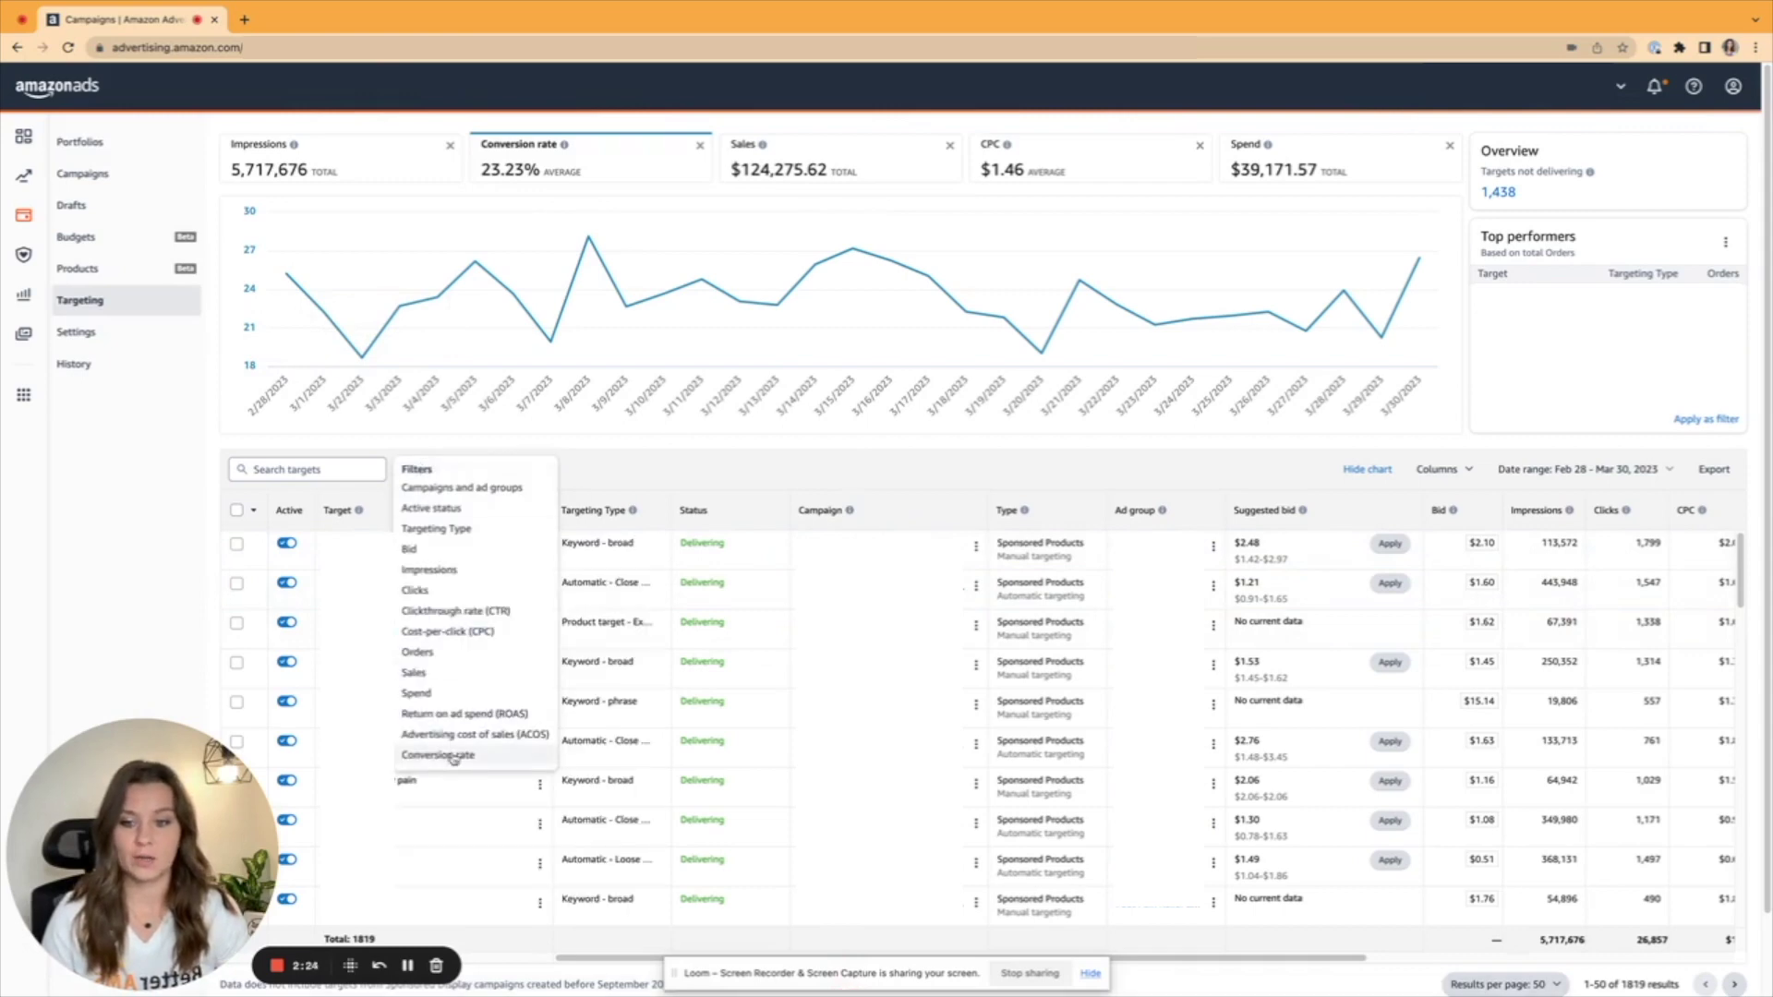
pyautogui.click(452, 757)
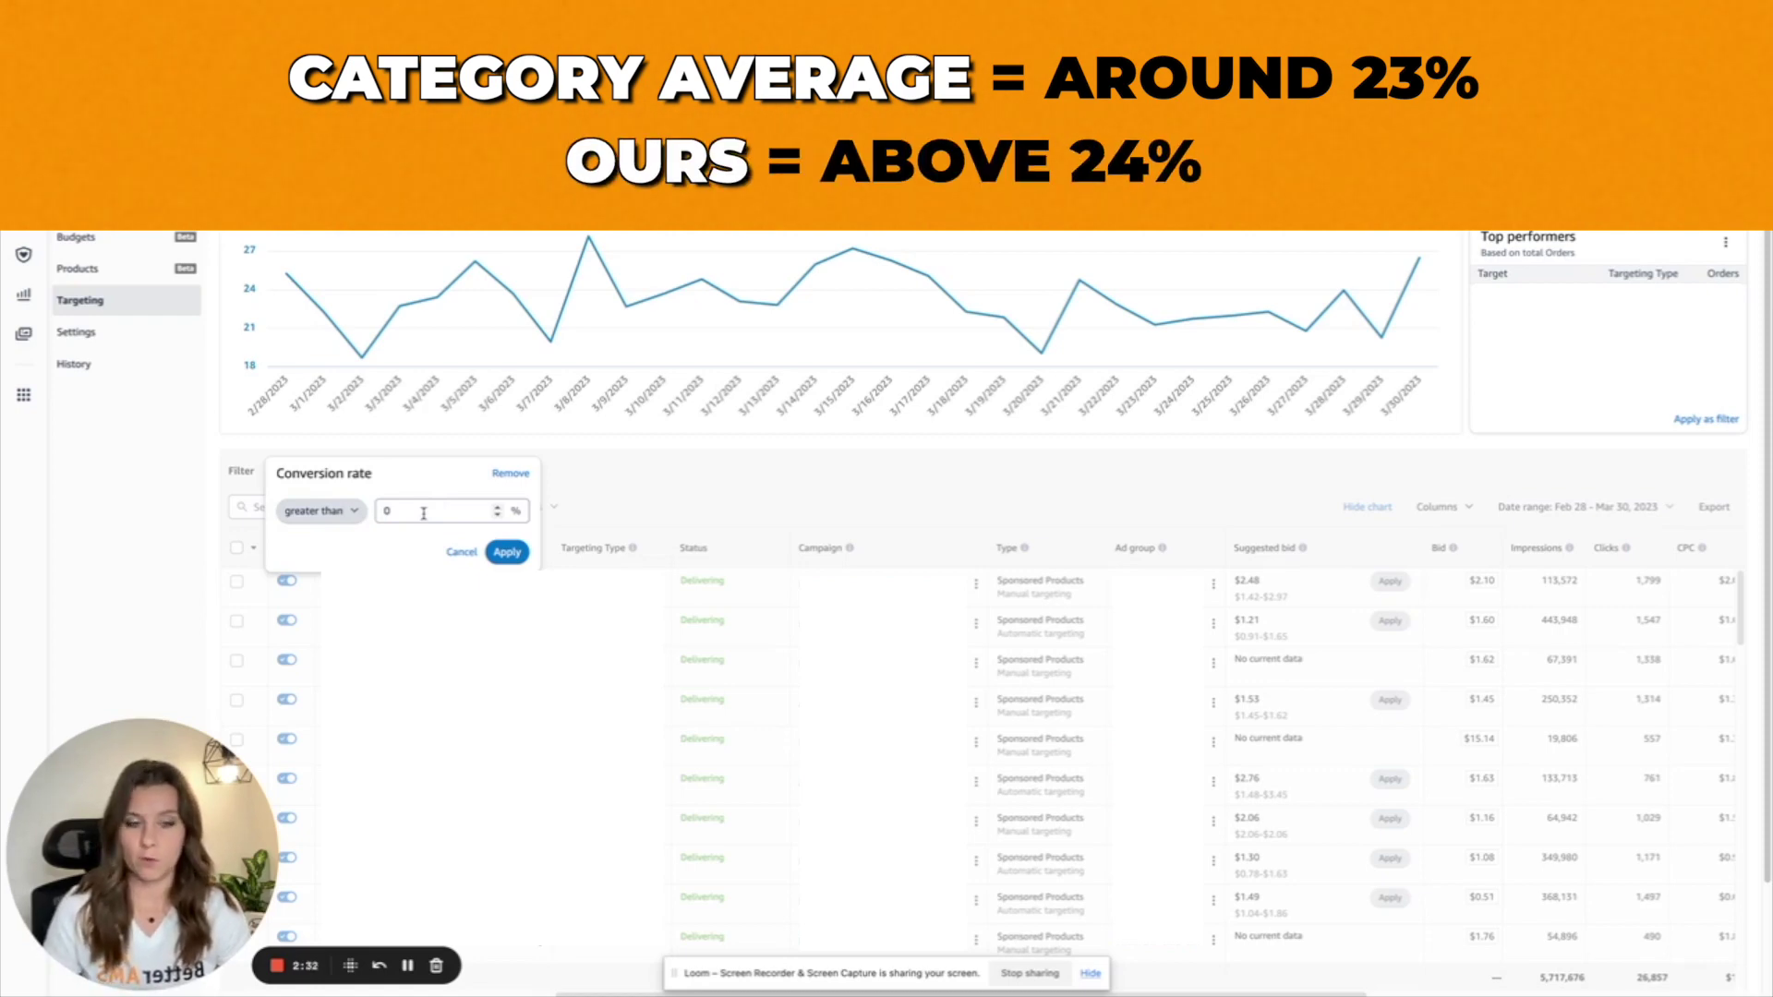
pyautogui.click(424, 513)
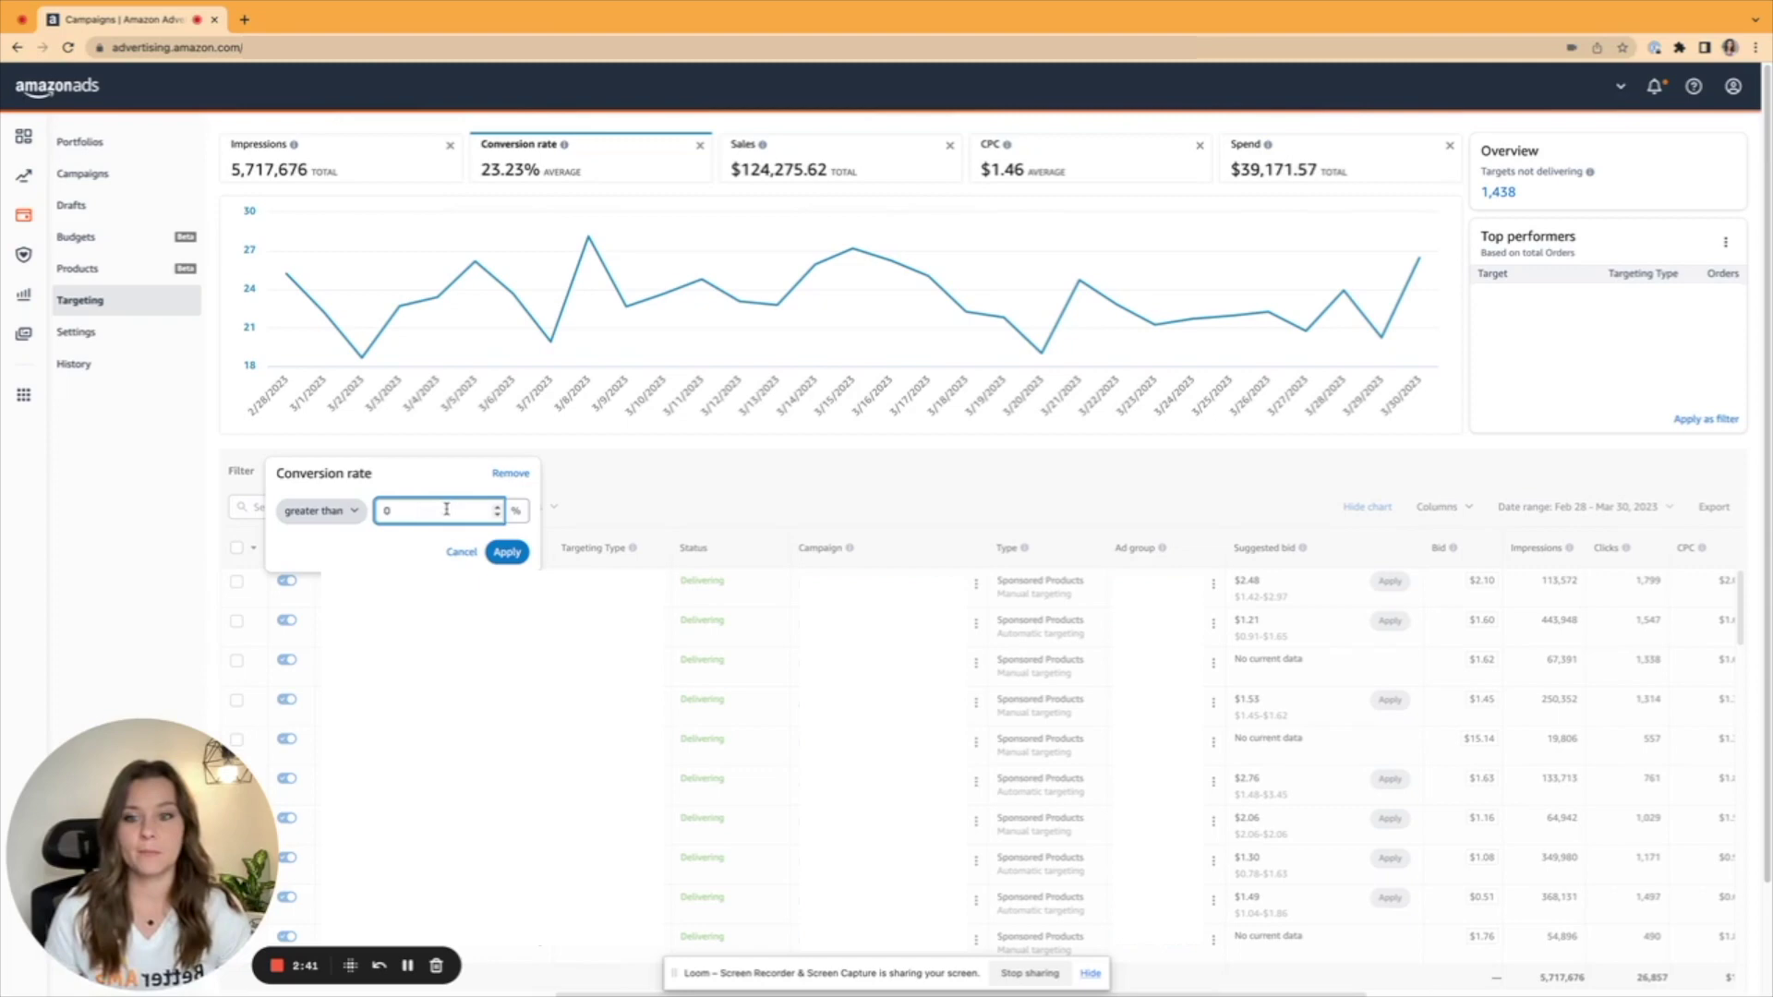
pyautogui.doubleClick(388, 510)
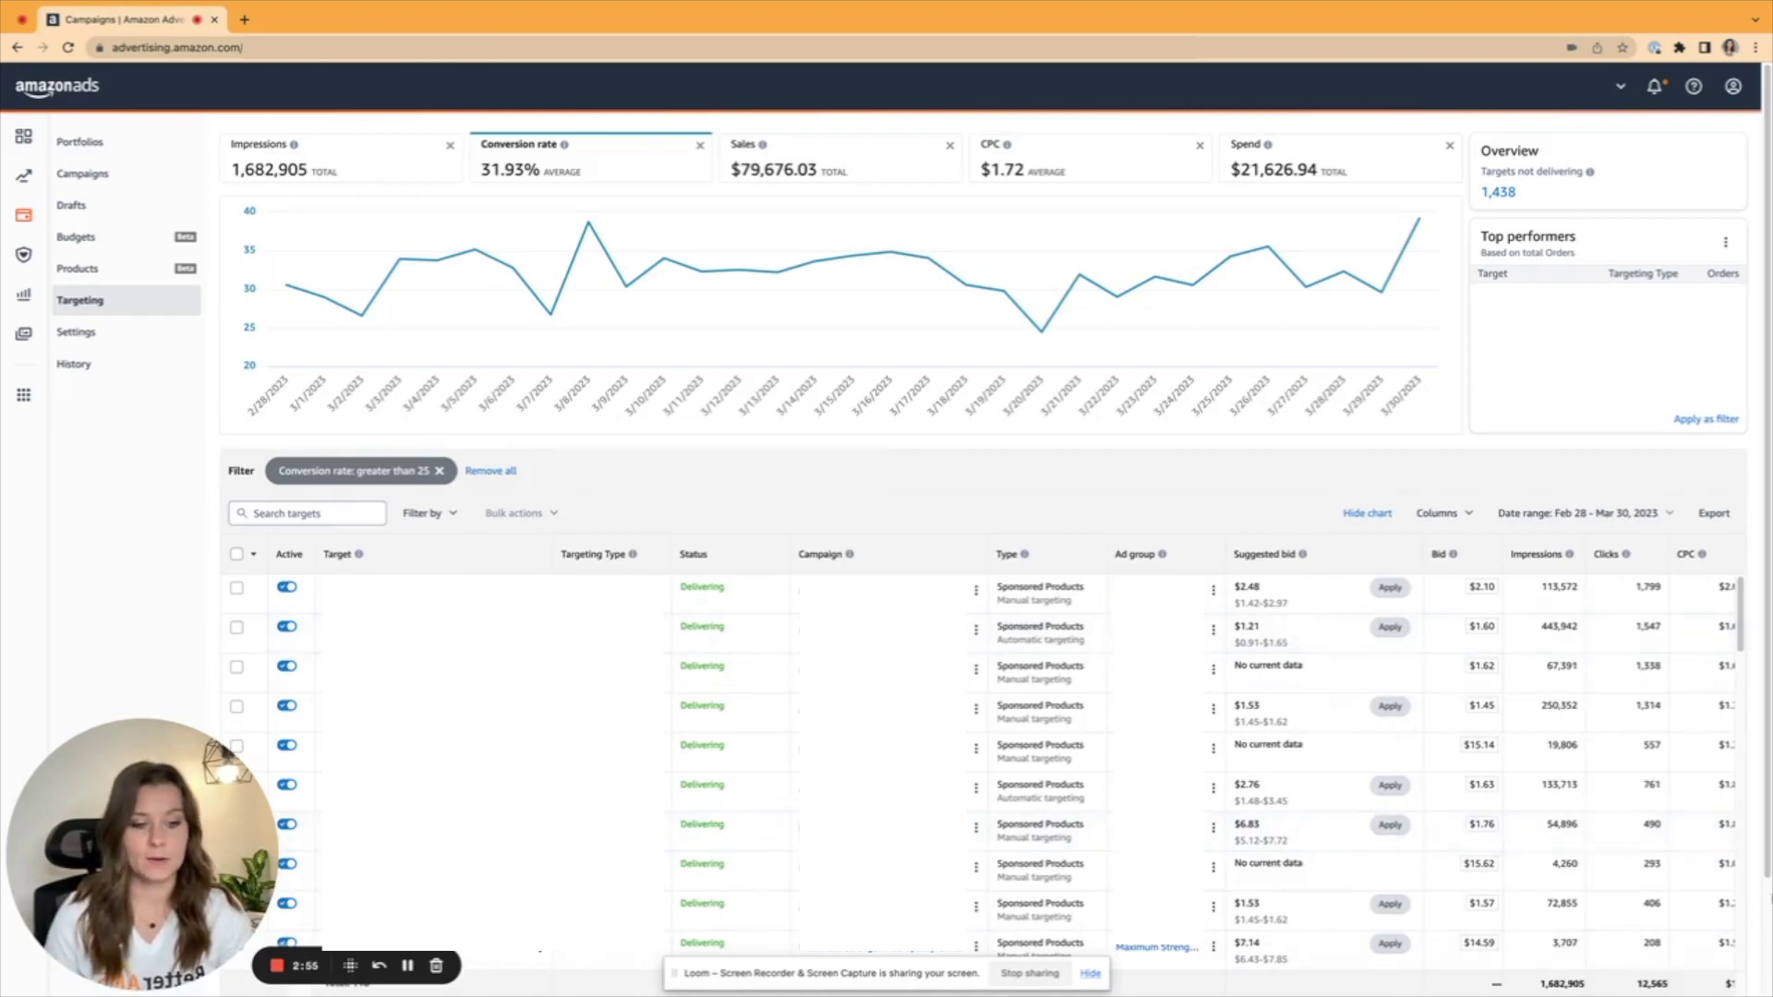
# Scroll the 118 filtered targets to show the Bid, CPC, Orders, ACOS and Conversion rate columns.
pyautogui.scroll(-1, 1748, 766)
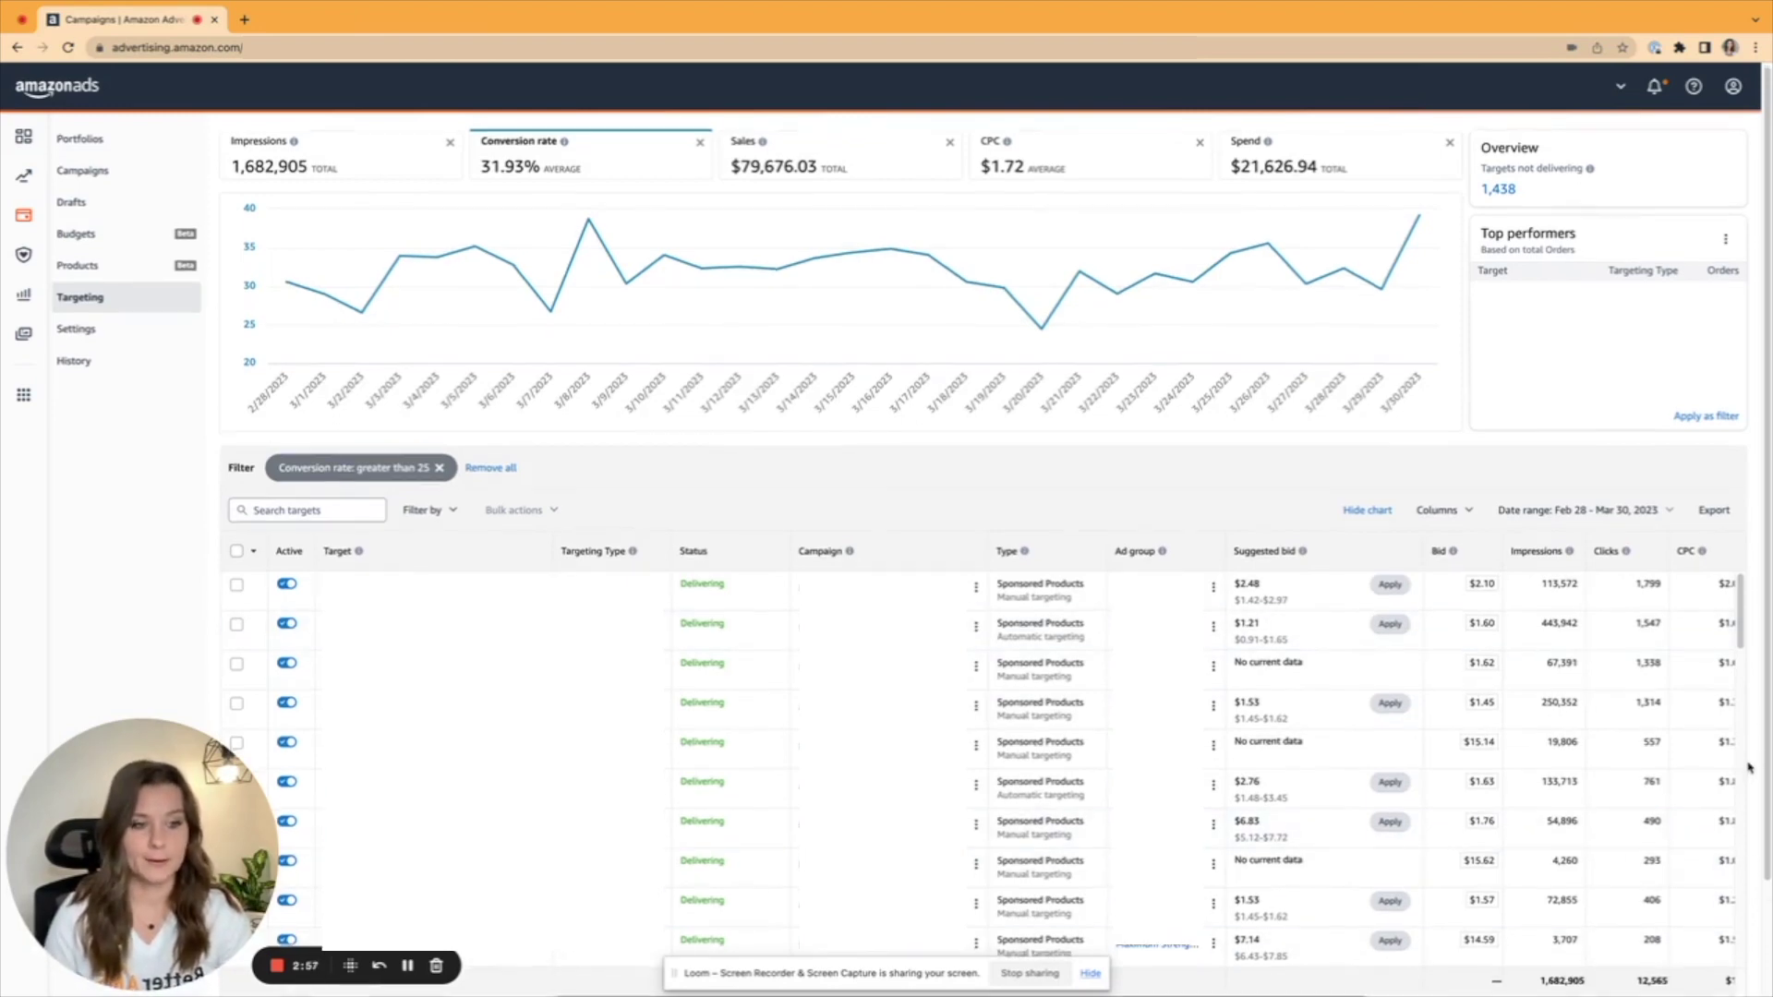
pyautogui.moveTo(1338, 936); pyautogui.dragTo(1731, 920)
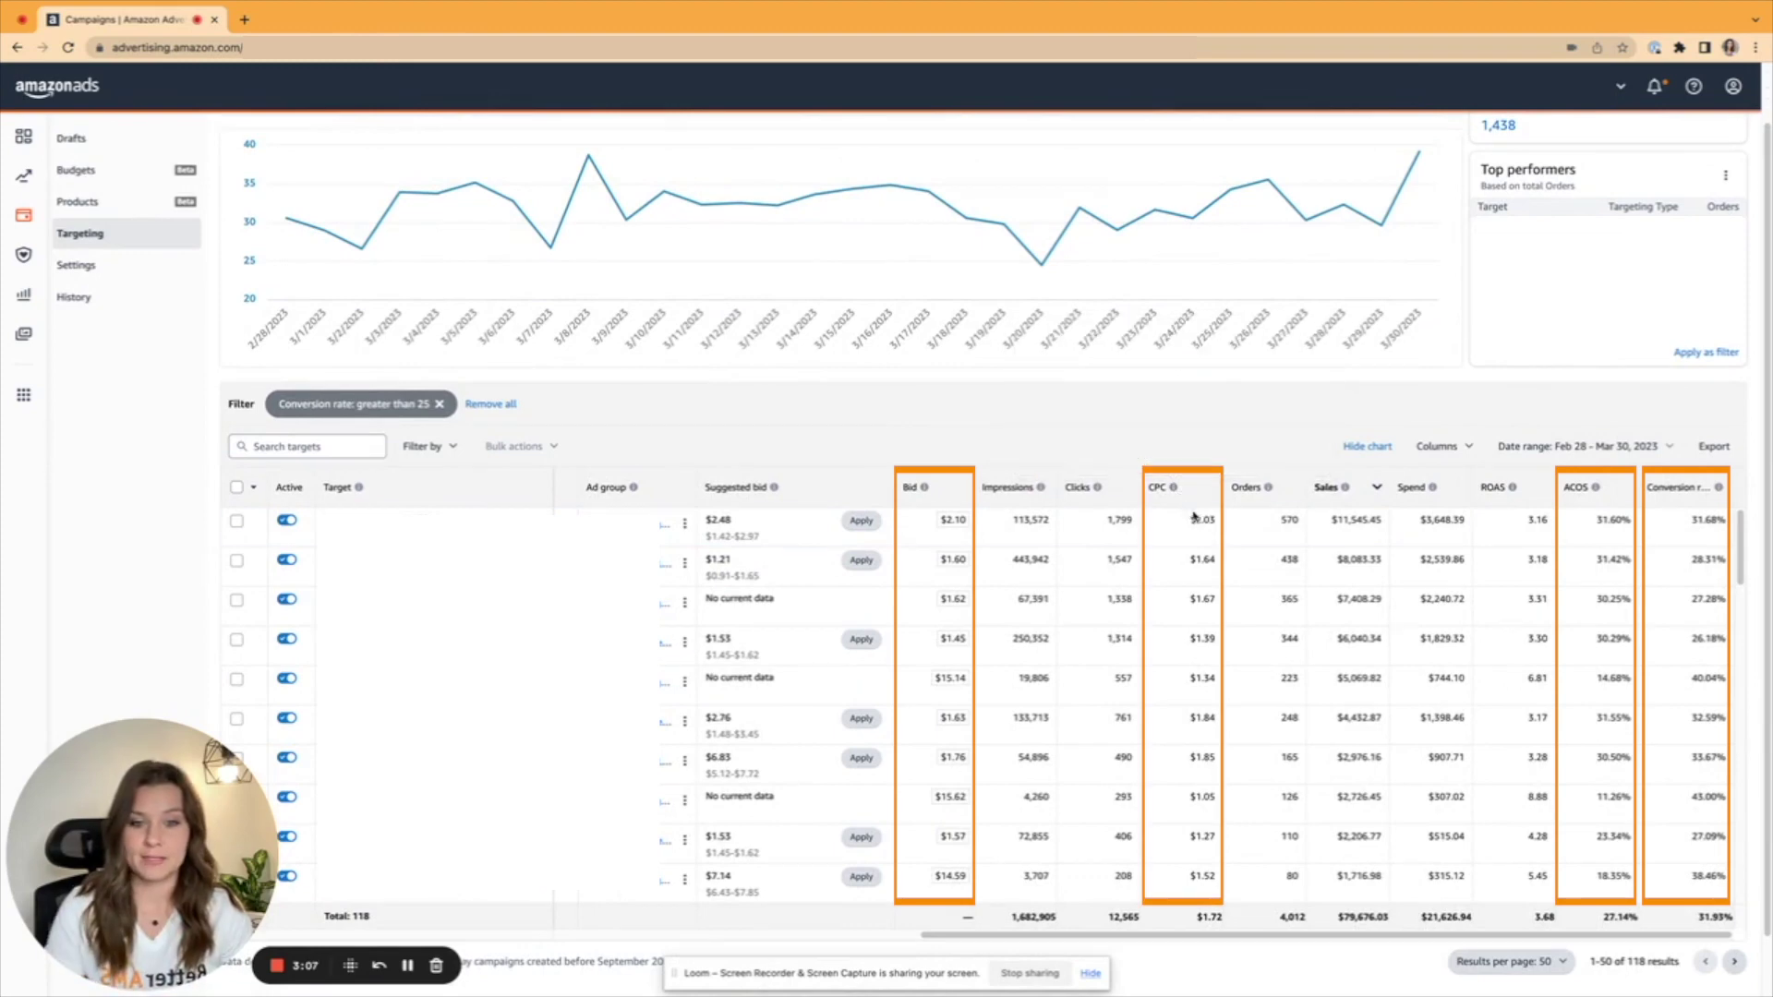
pyautogui.scroll(1, 1200, 522)
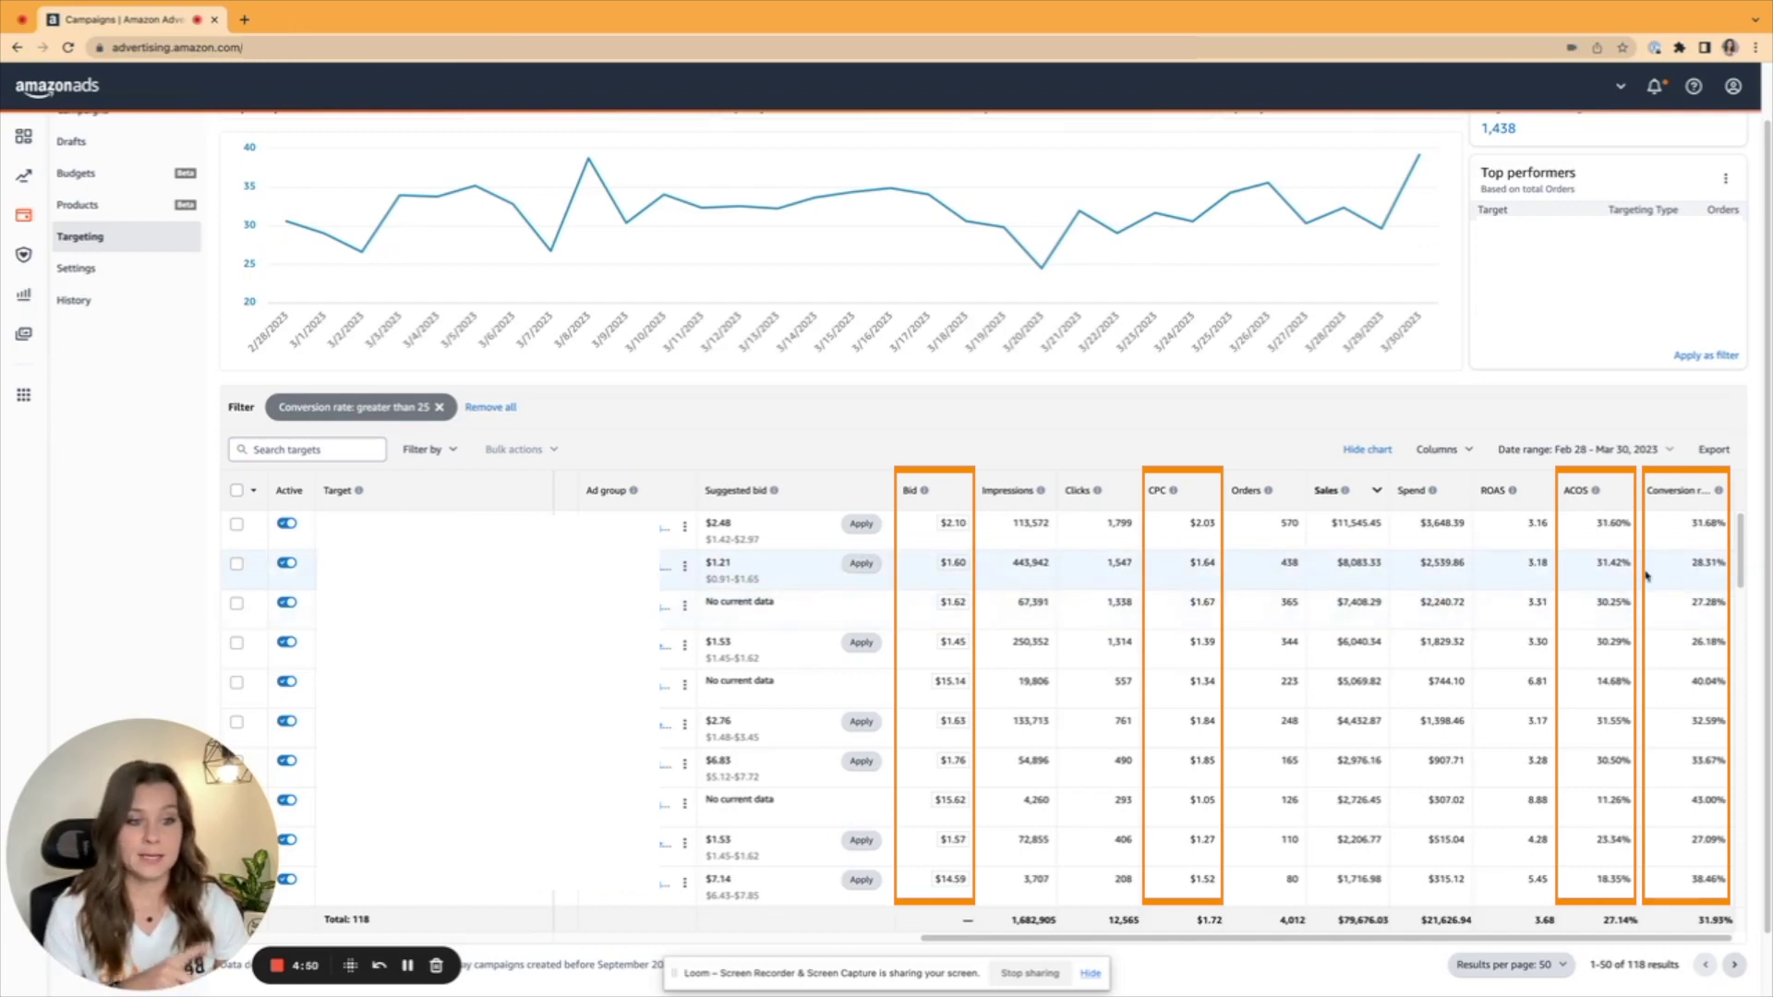
pyautogui.moveTo(1589, 571); pyautogui.dragTo(1715, 572)
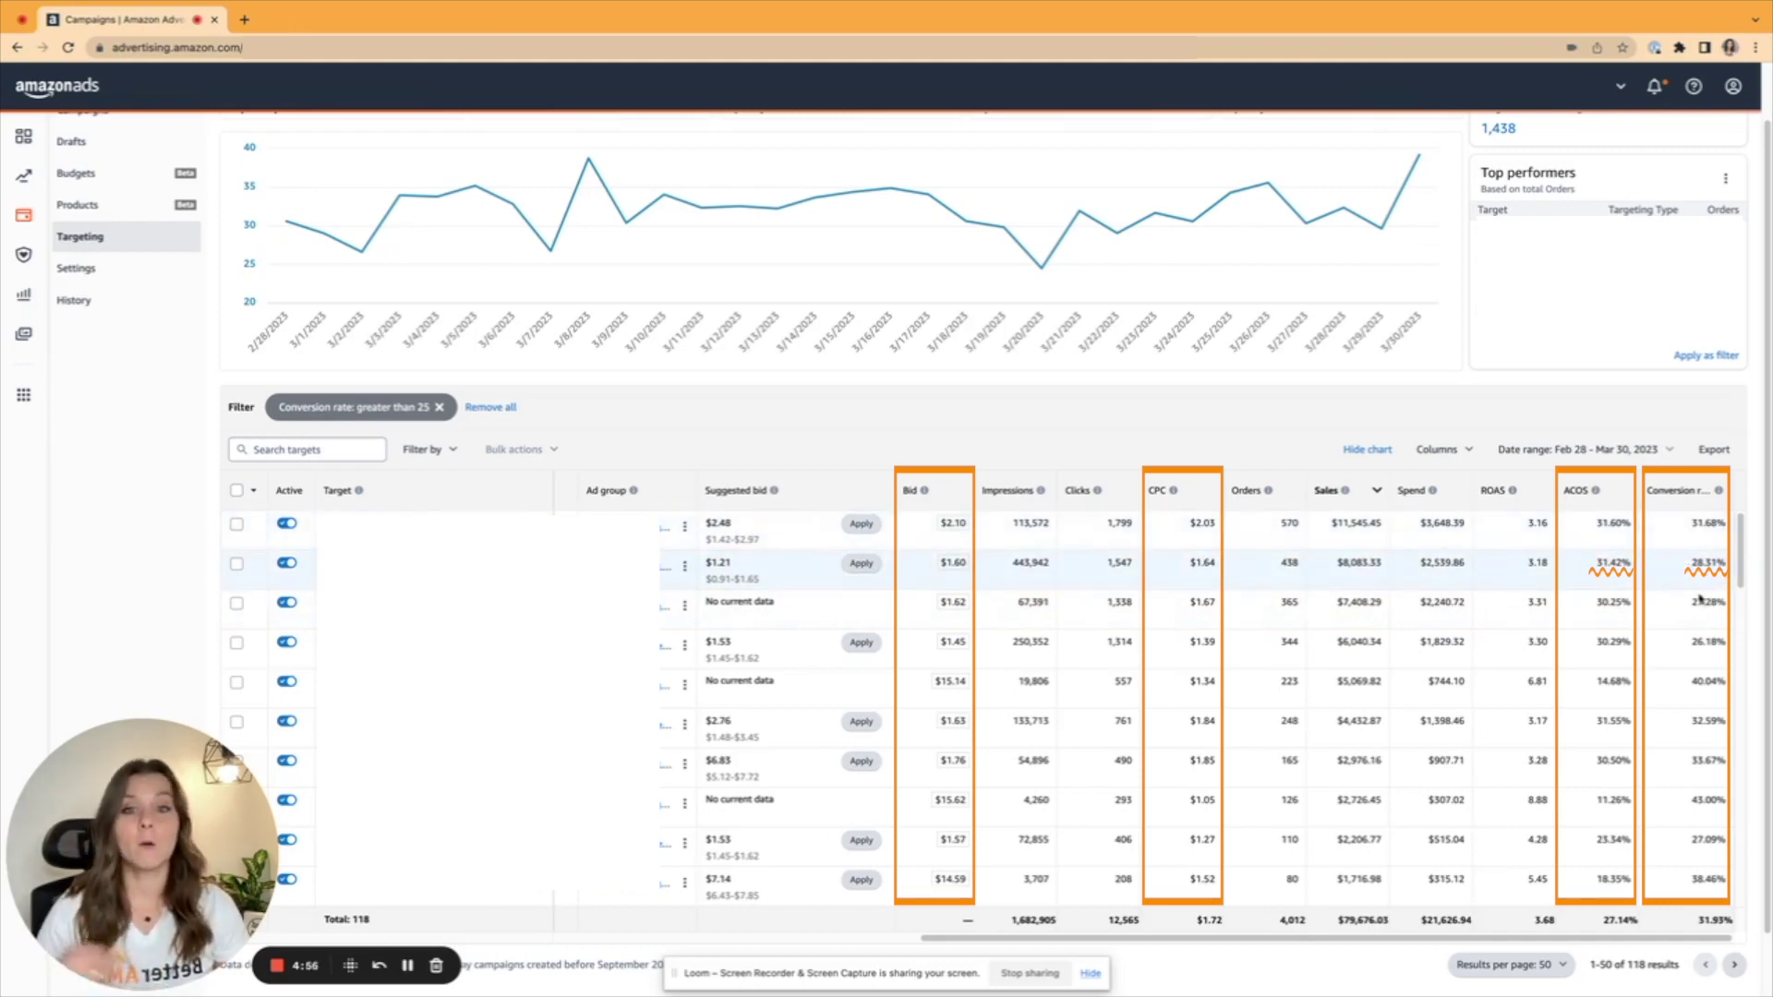
# Change the second target's bid from $1.60 to $1.70.
pyautogui.click(959, 563)
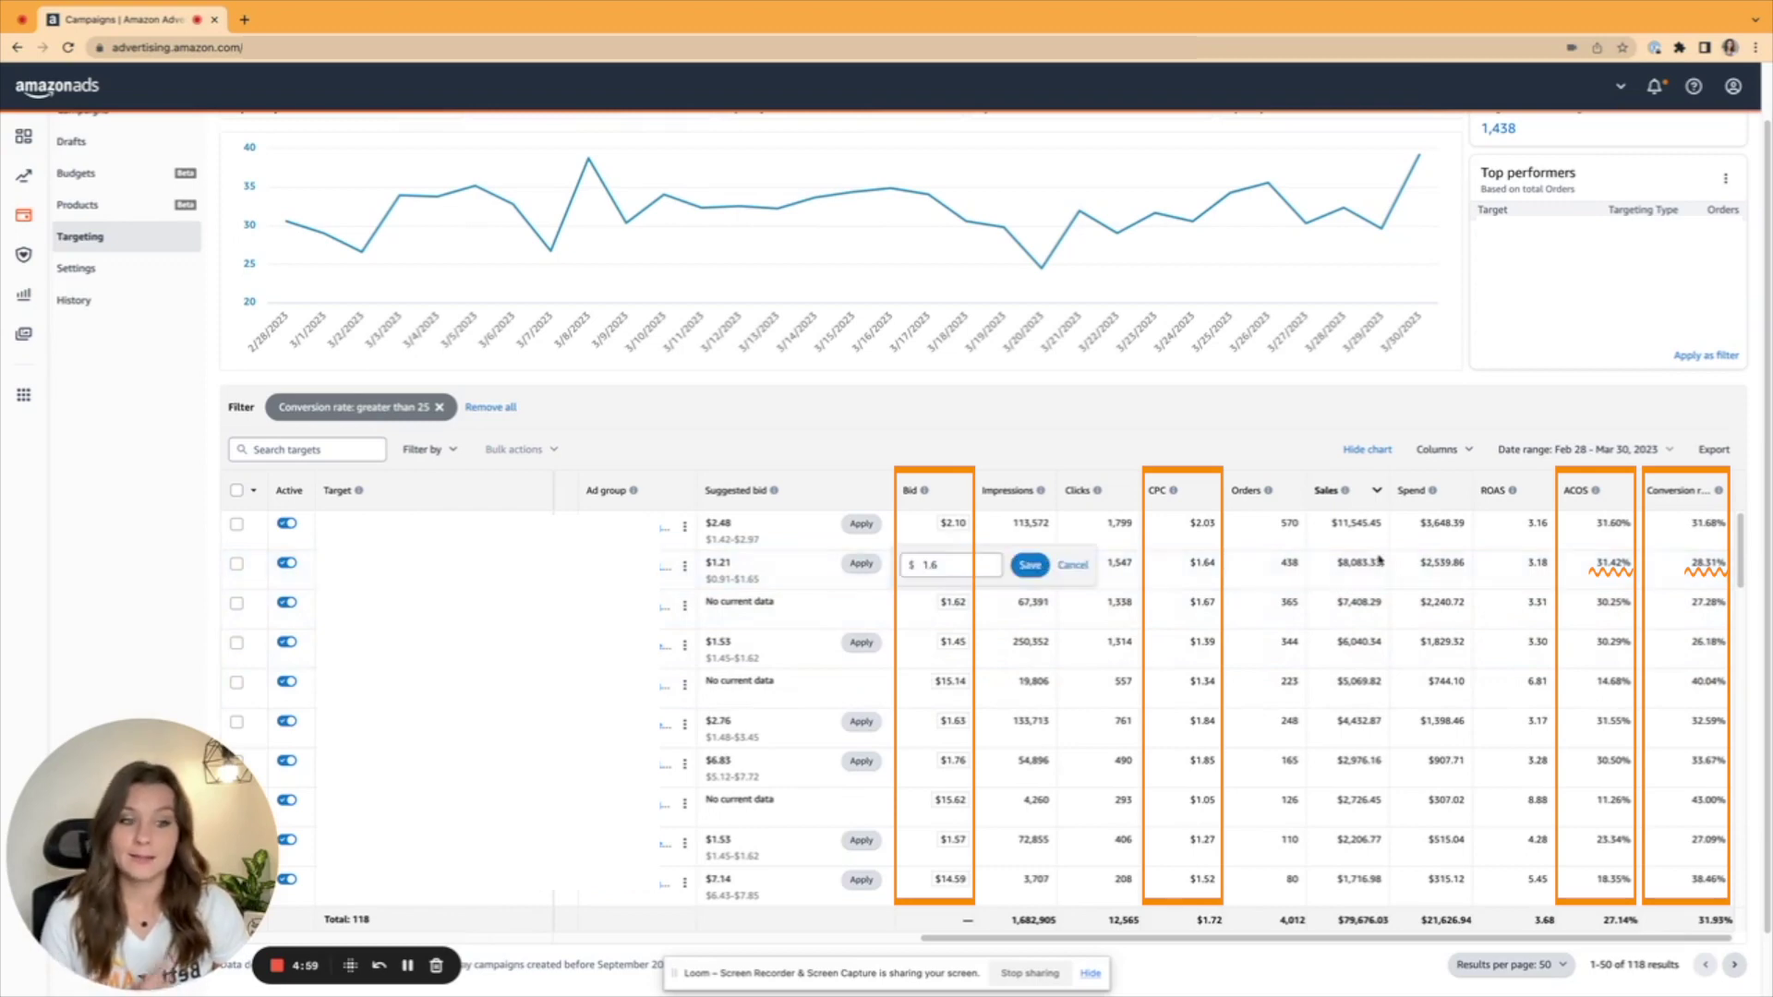
pyautogui.doubleClick(929, 564)
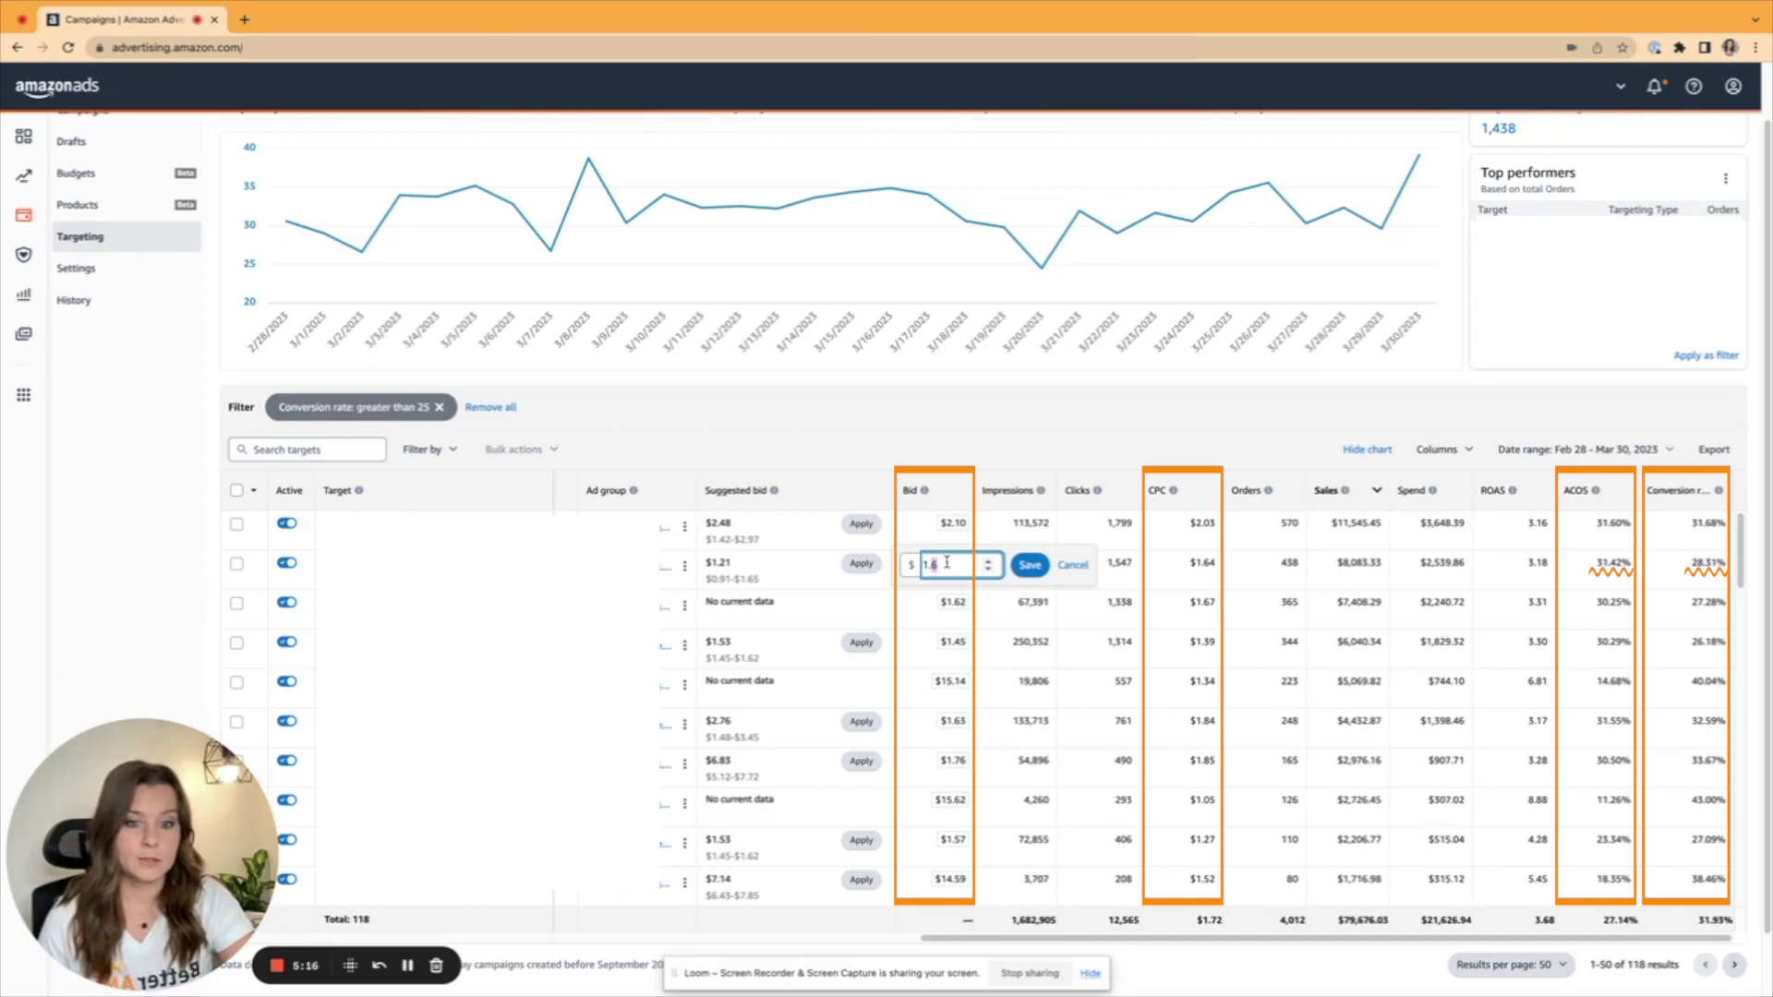
pyautogui.press('BackSpace')
pyautogui.write('70')
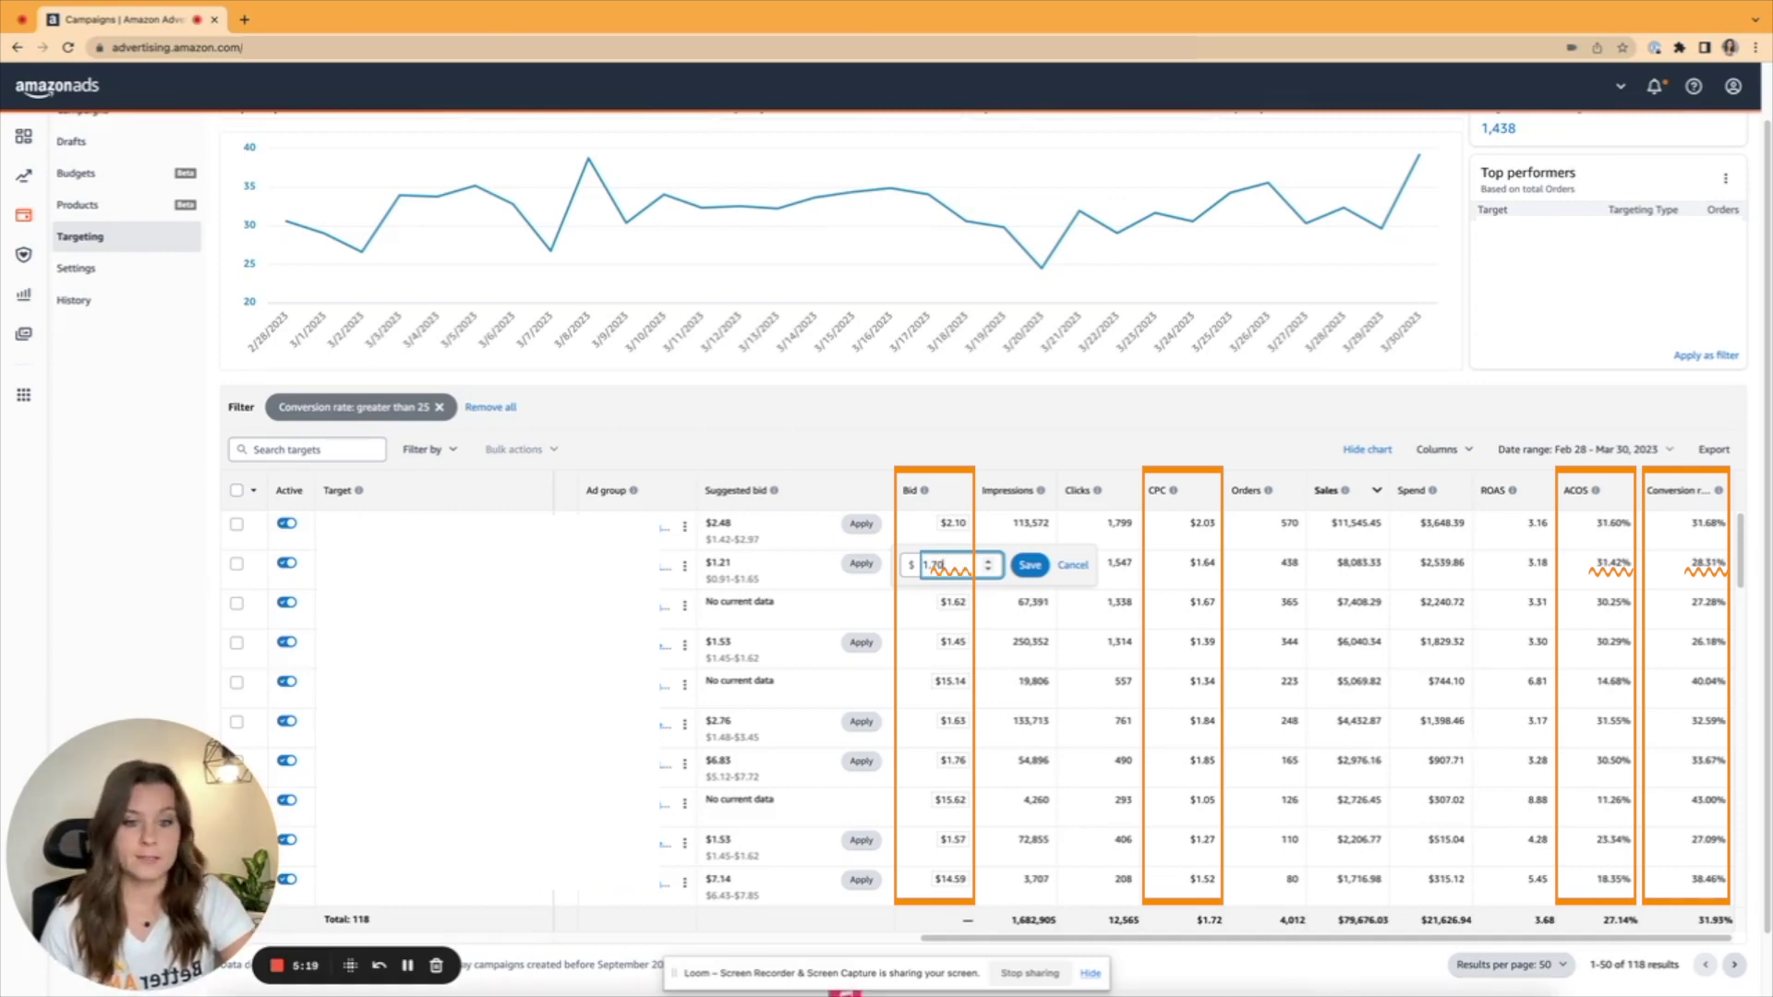
pyautogui.press('Return')
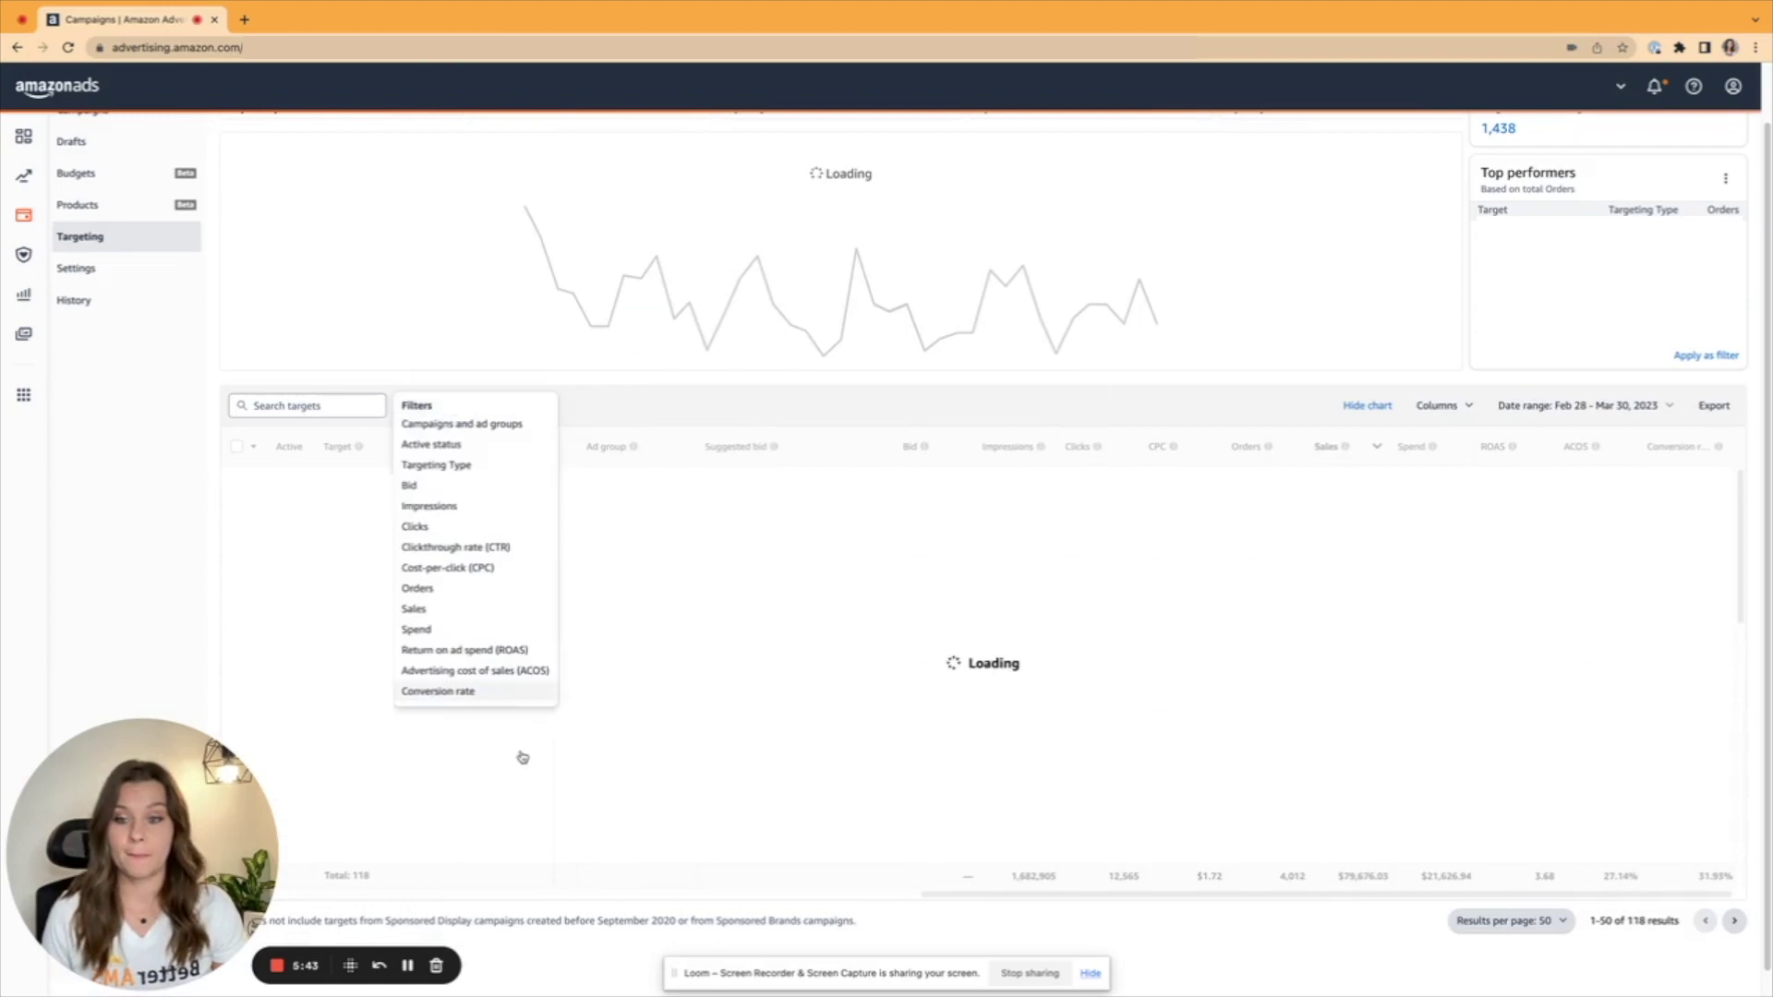
# Filter targets to conversion rate less than 23, leaving 290 targets.
pyautogui.click(529, 693)
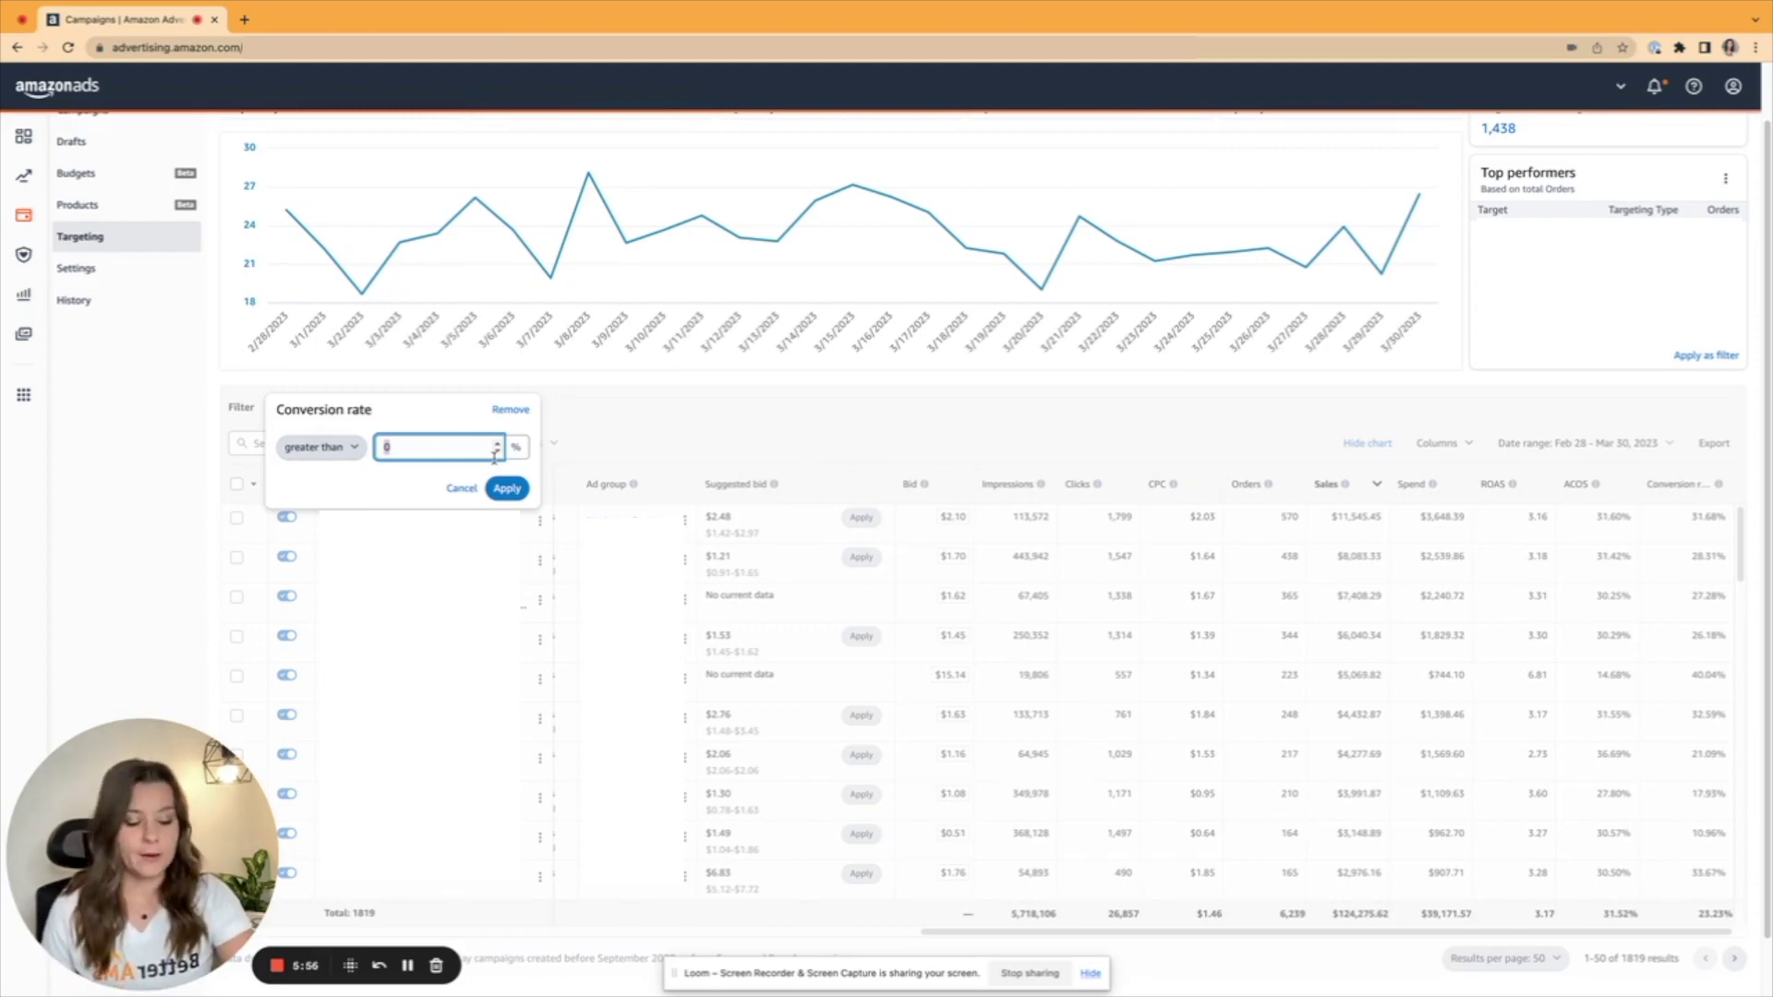
pyautogui.write('25')
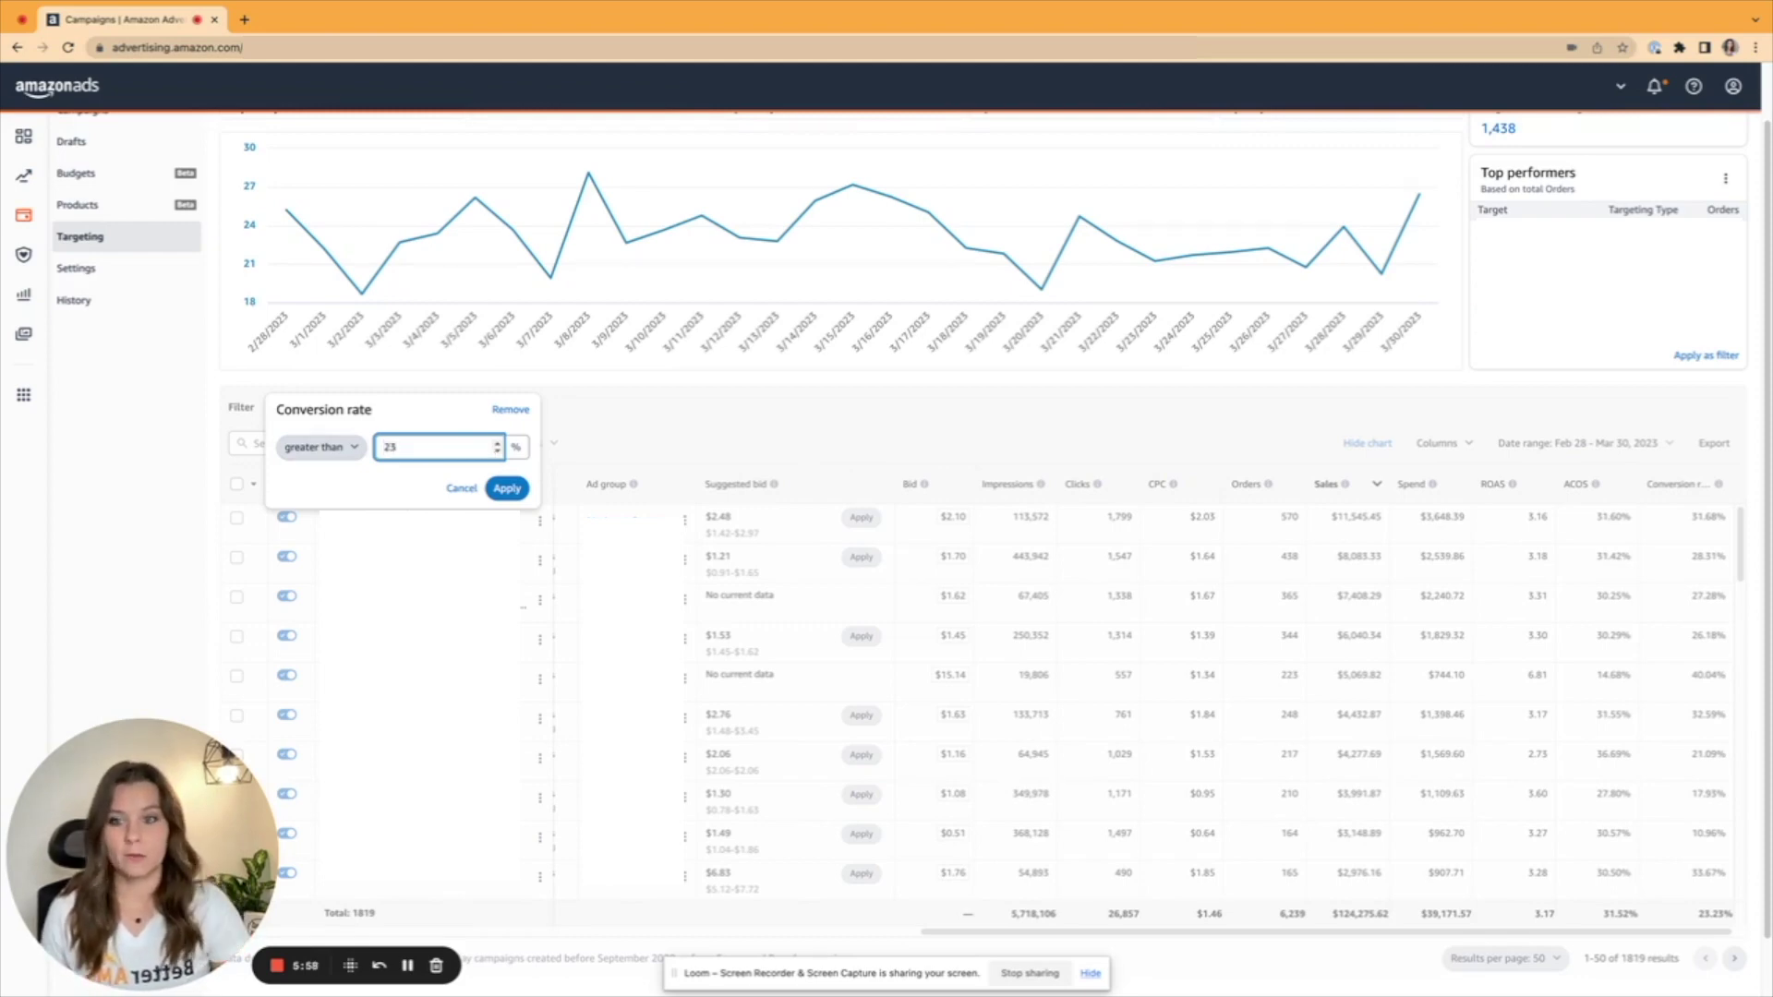
pyautogui.click(319, 447)
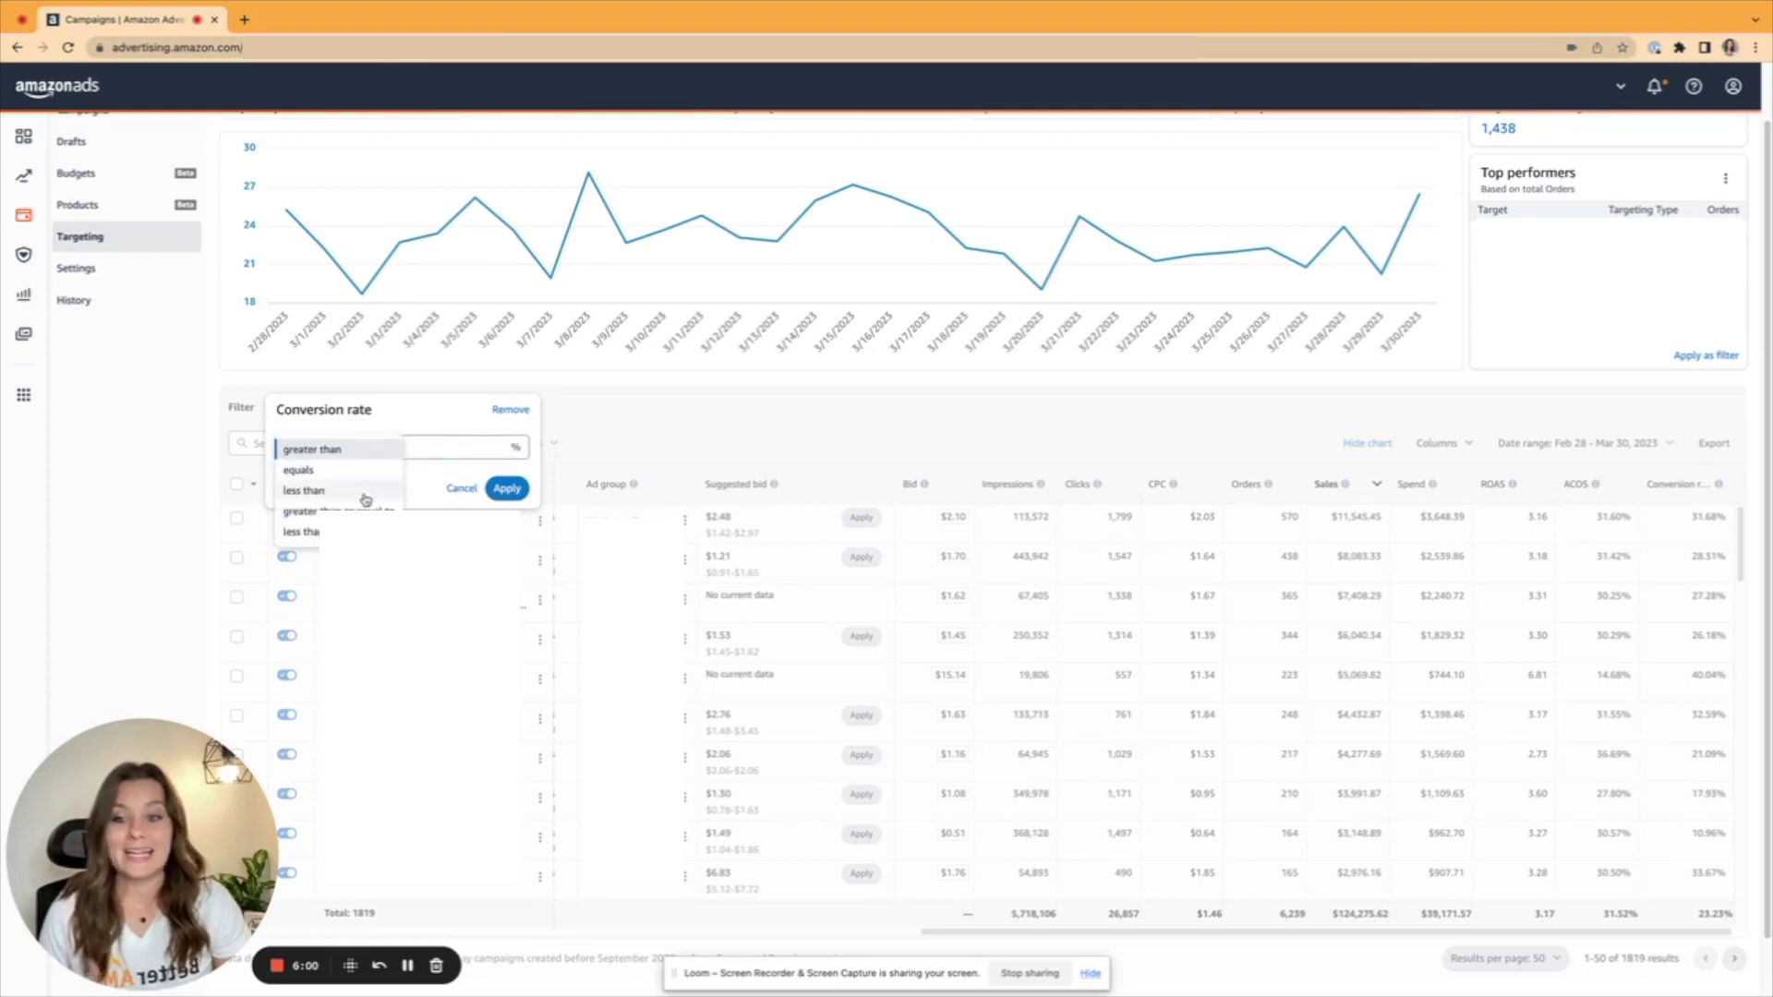
pyautogui.click(366, 496)
pyautogui.click(507, 487)
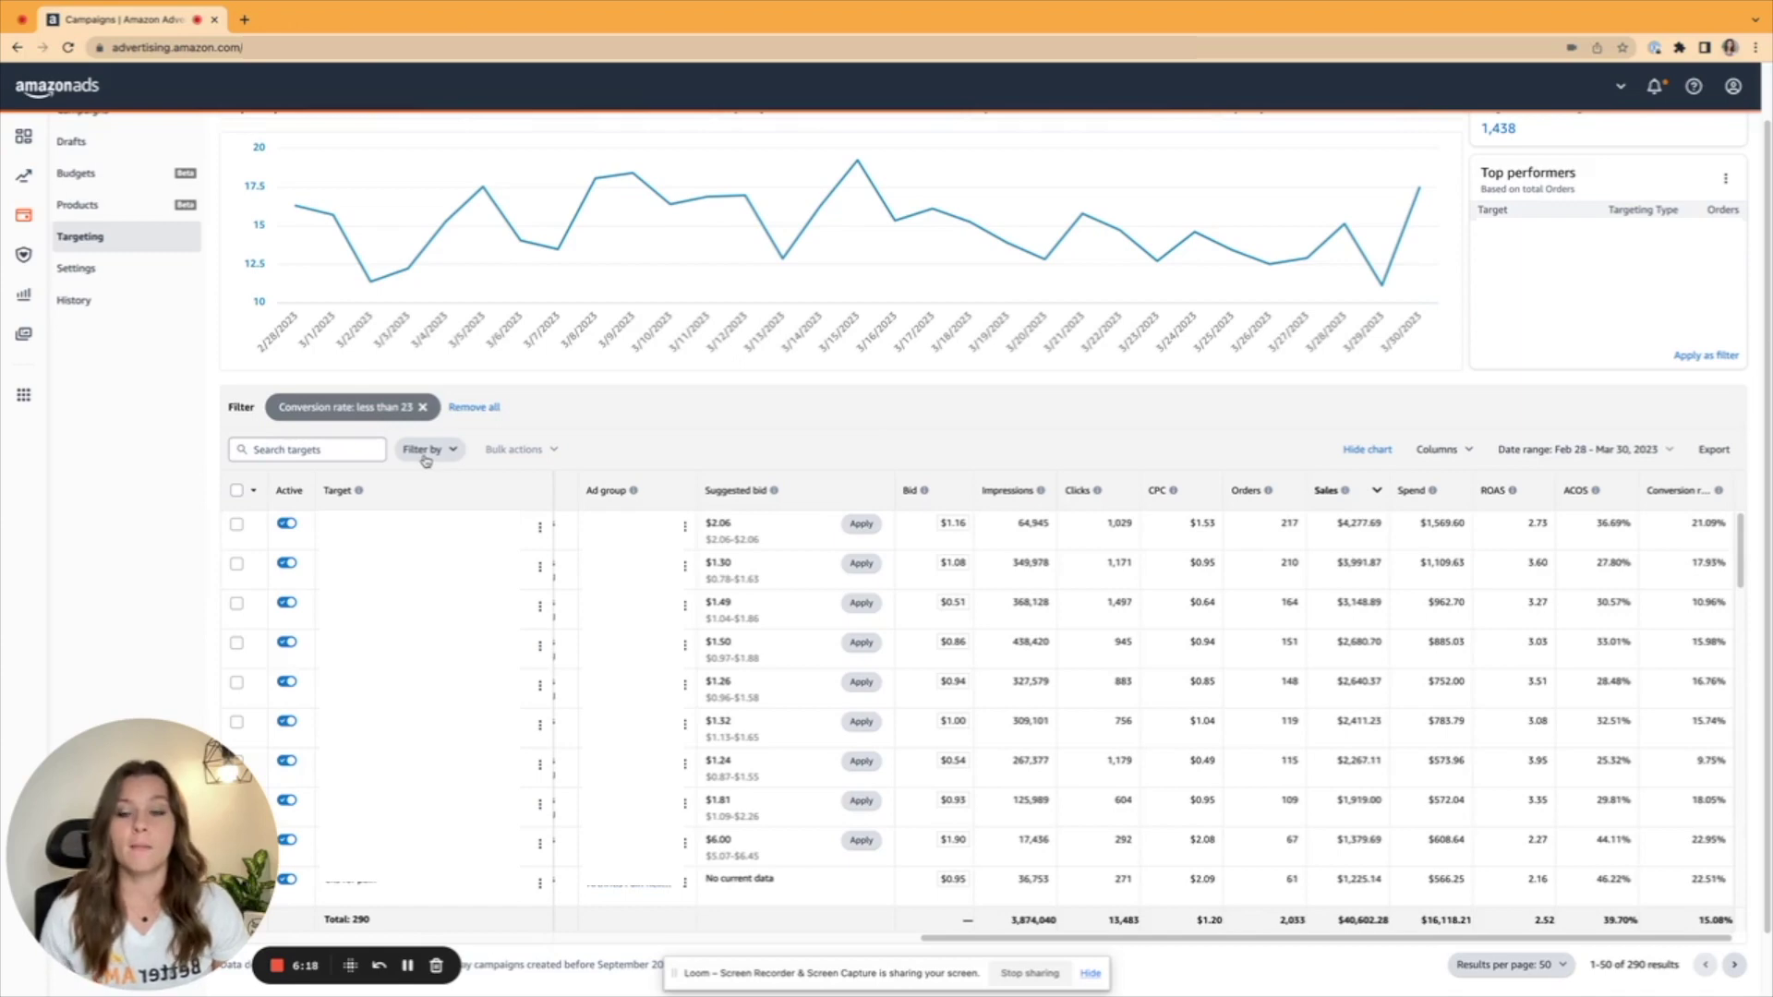
# Add an ACOS greater than 29 filter, narrowing the list to 76 targets.
pyautogui.click(425, 457)
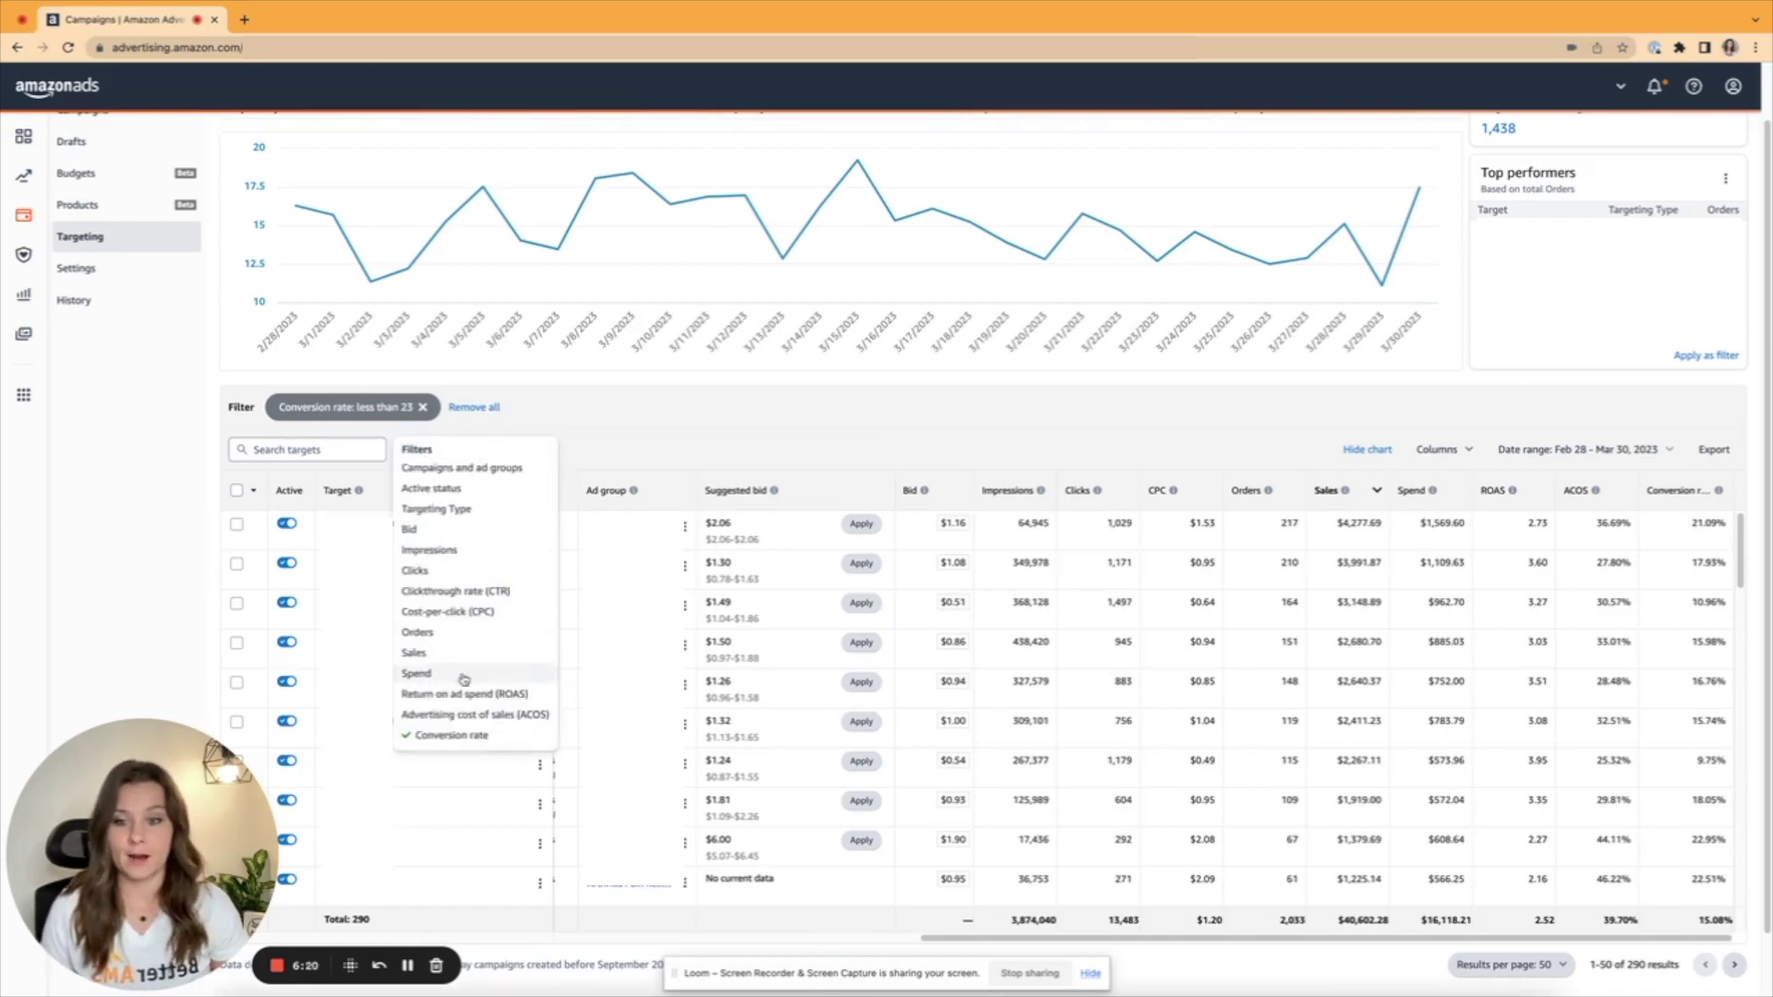
pyautogui.click(476, 715)
pyautogui.click(534, 449)
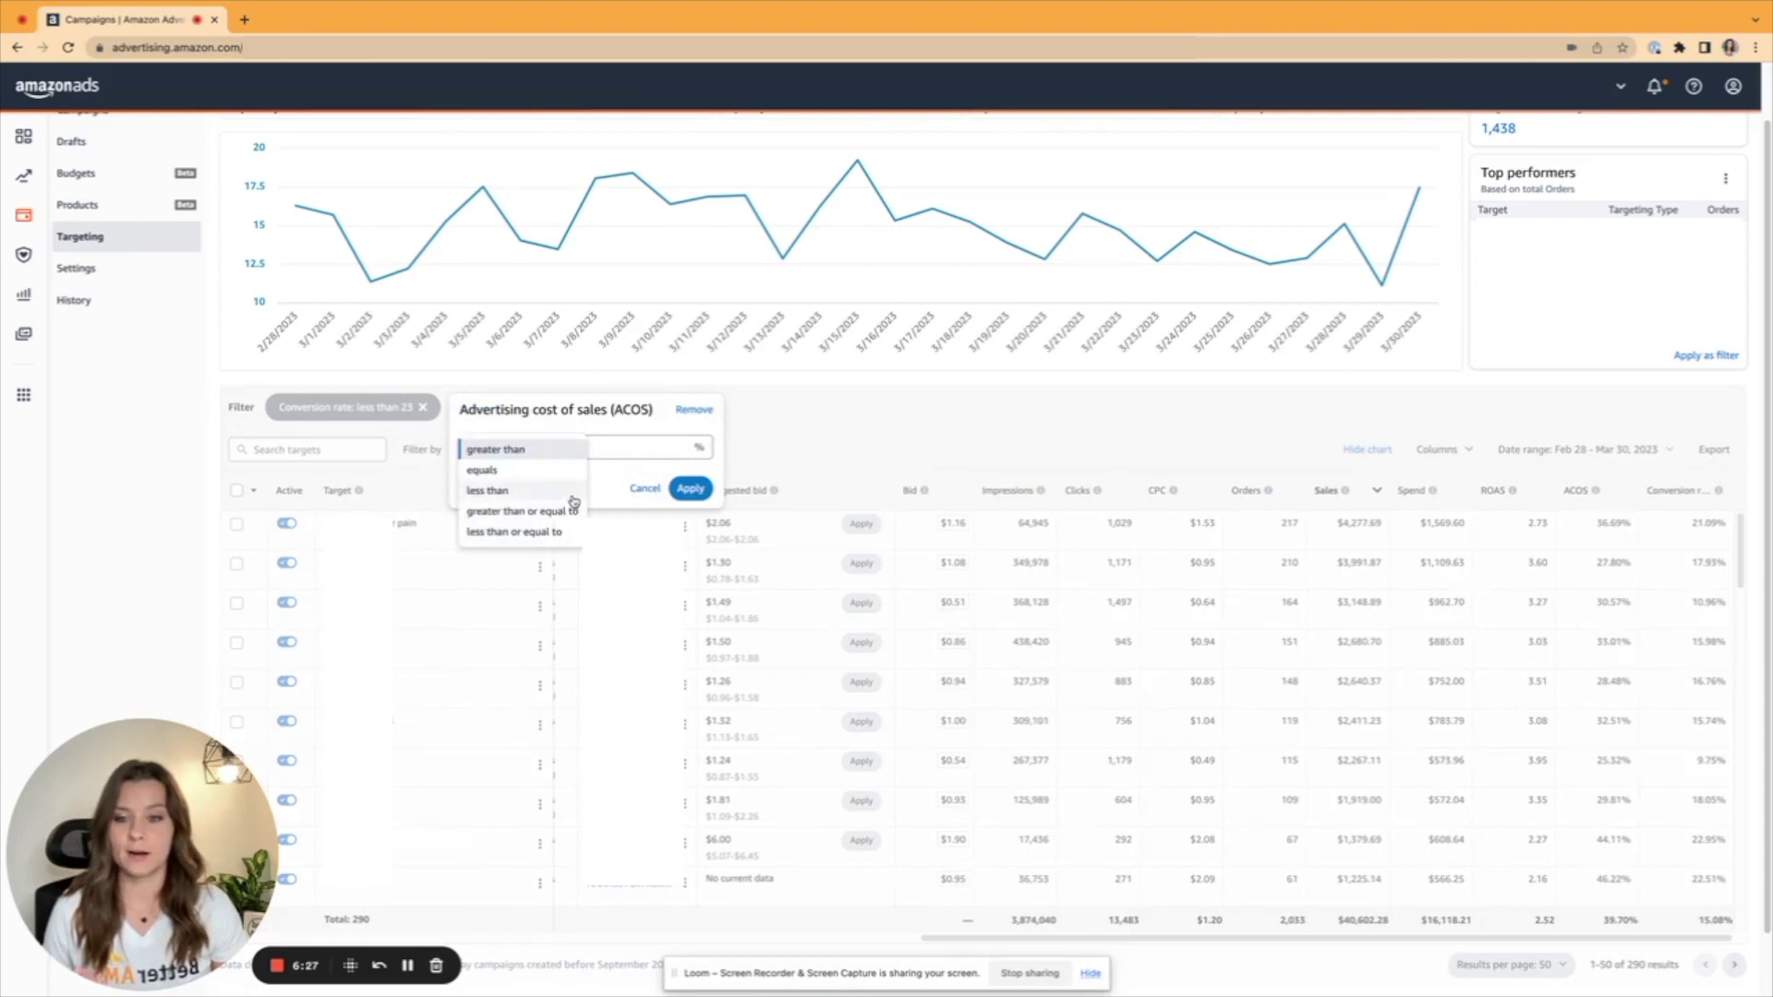
pyautogui.click(532, 452)
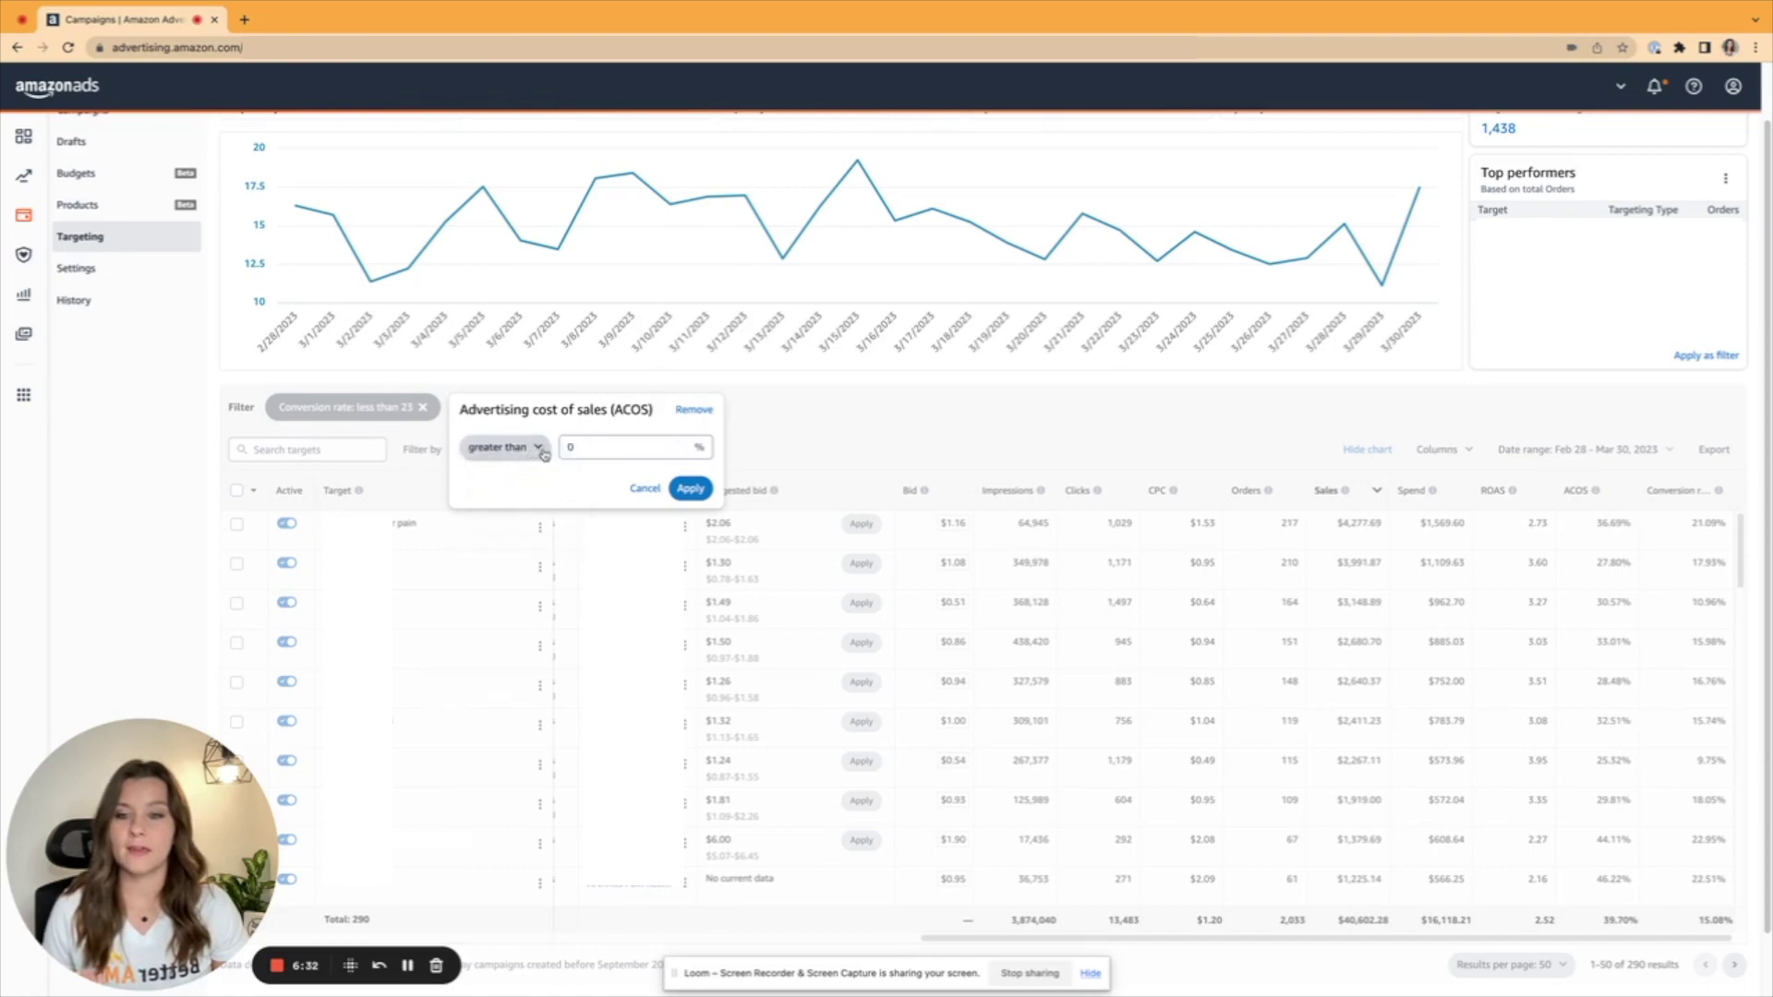
pyautogui.click(577, 445)
pyautogui.write('0')
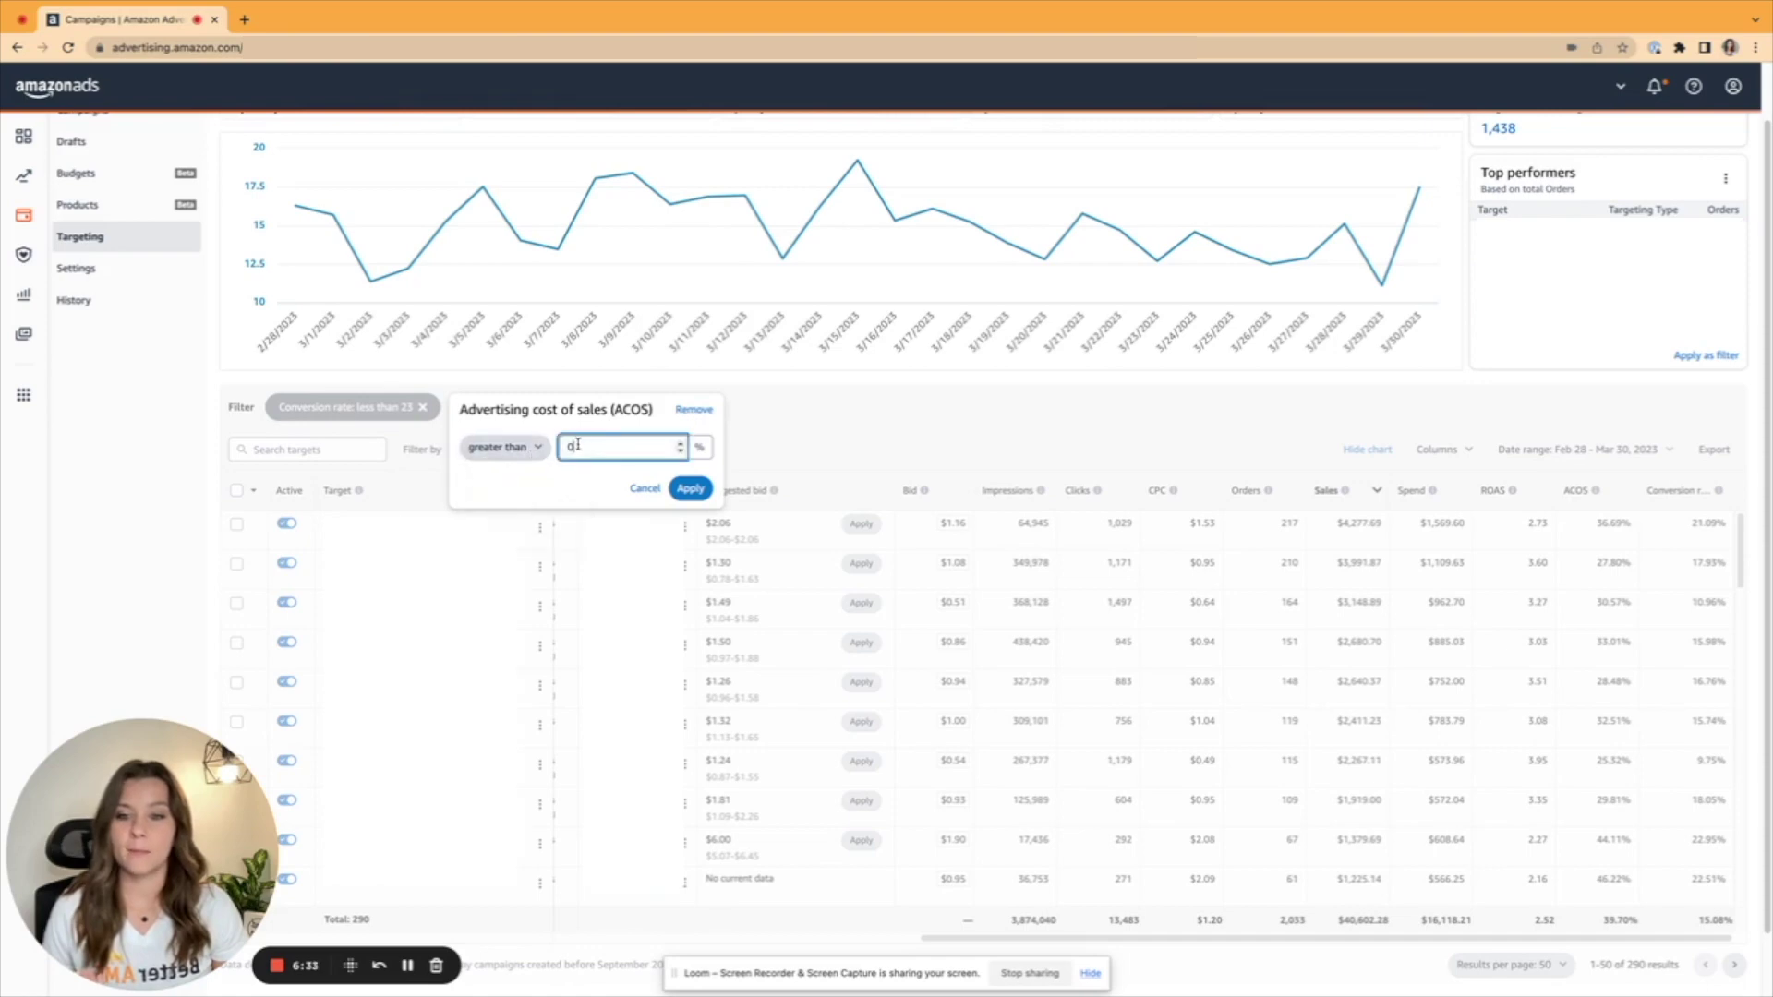
pyautogui.press('BackSpace')
pyautogui.write('29')
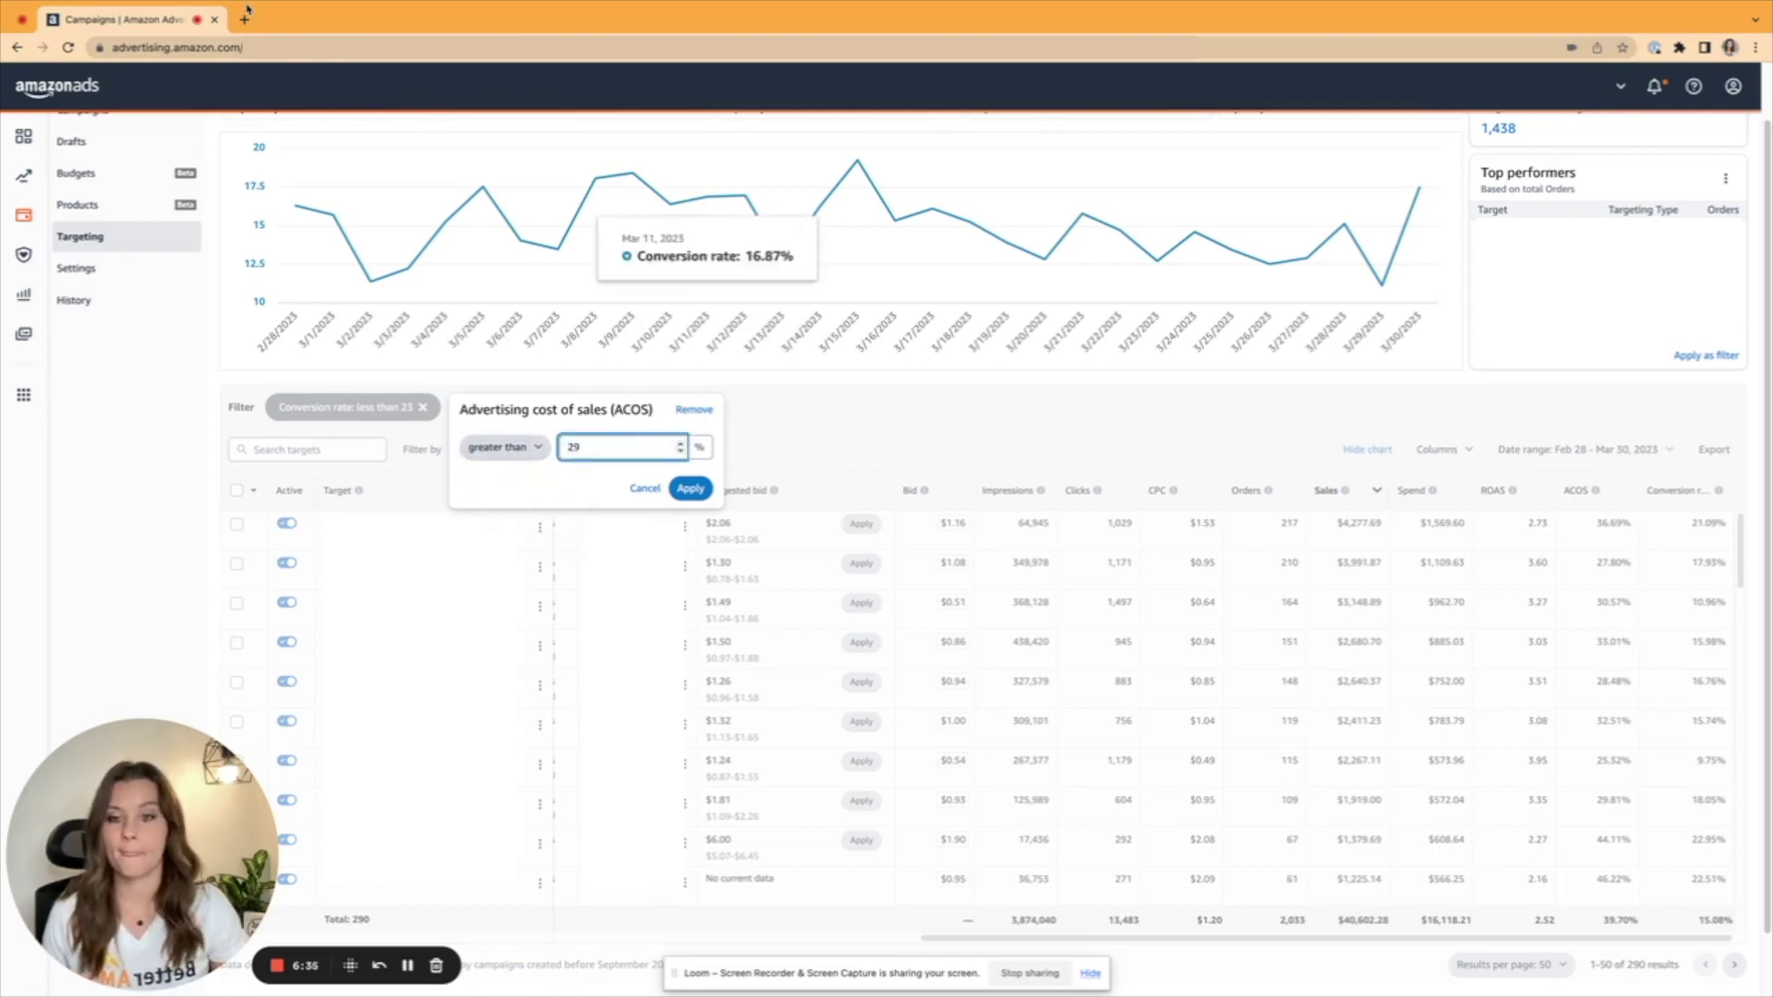
pyautogui.press('Return')
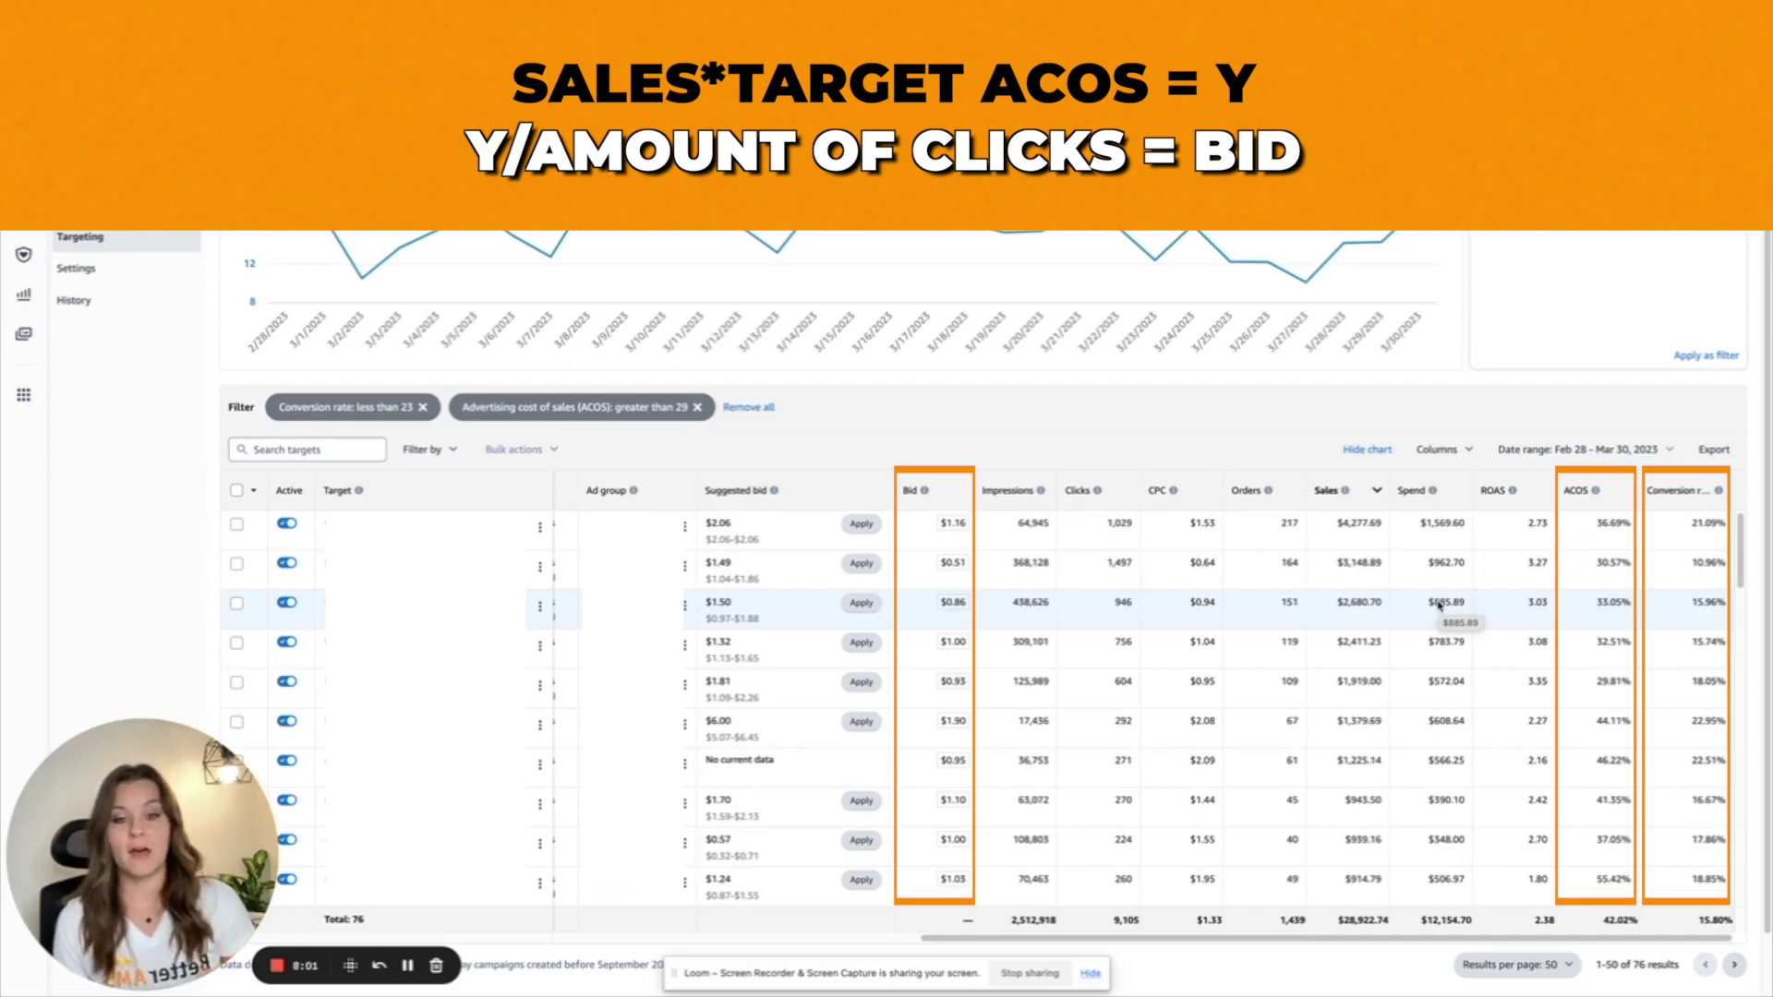
# Raise the top target's bid from $1.16 to $1.20.
pyautogui.click(949, 524)
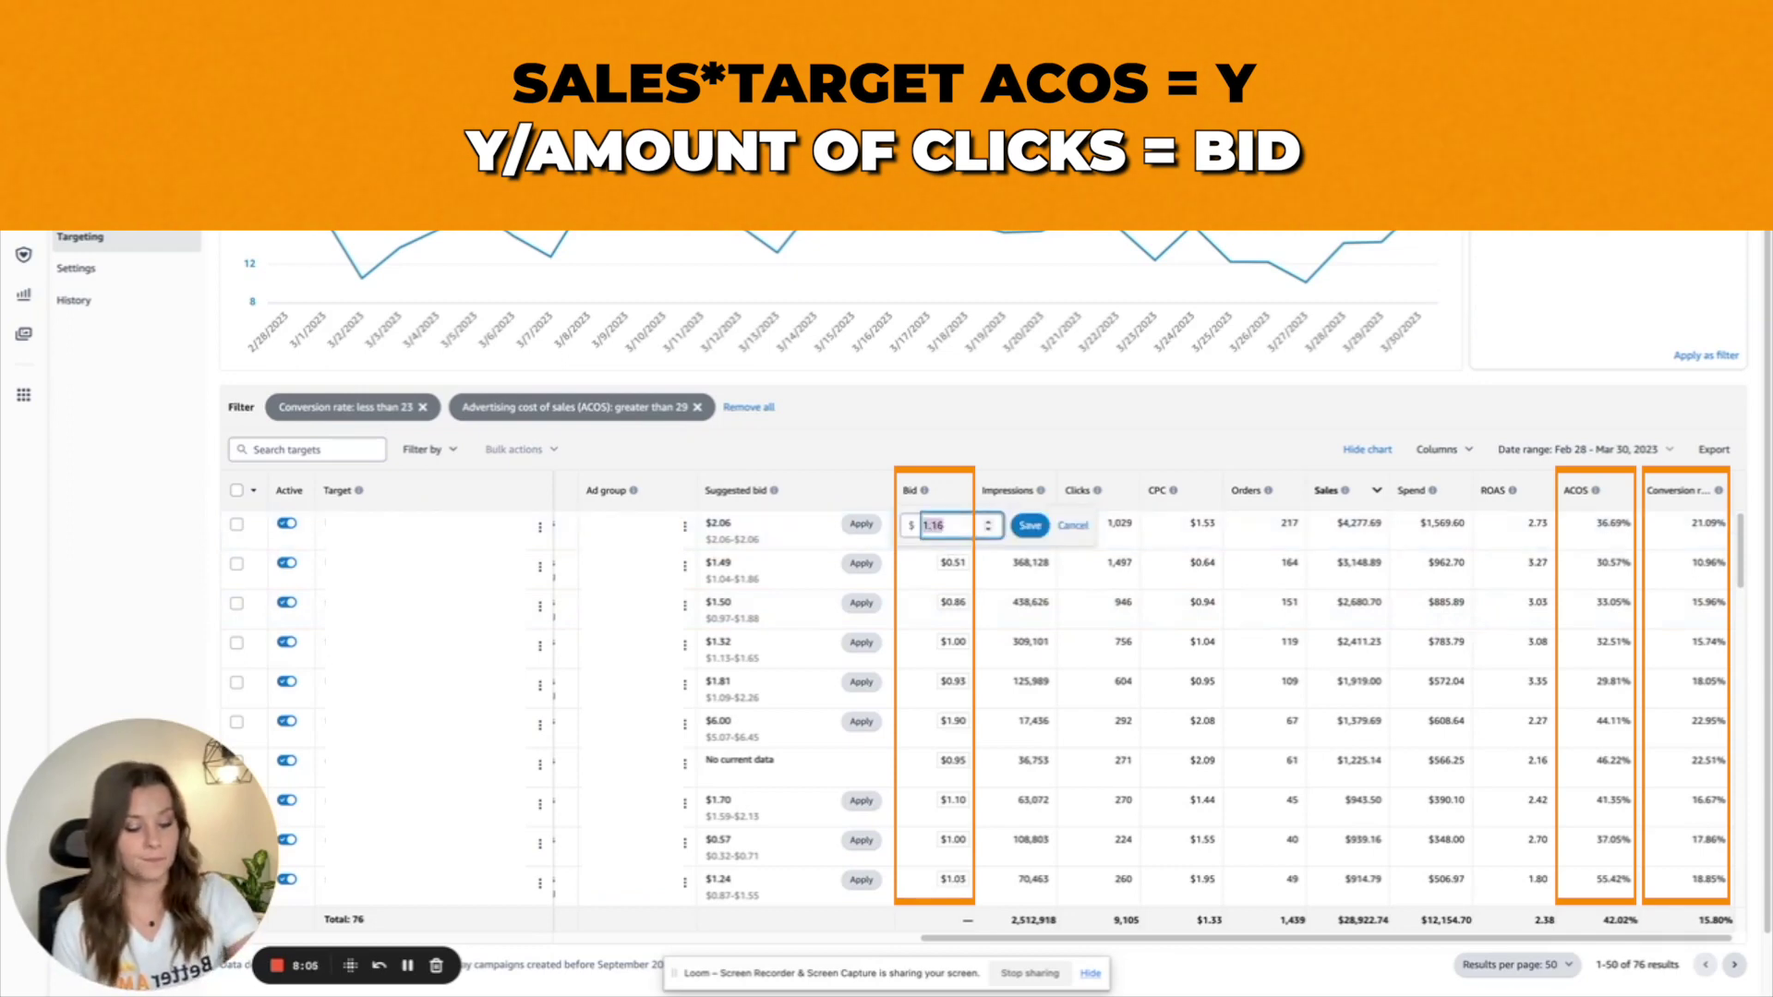
pyautogui.write('1.20')
pyautogui.press('Return')
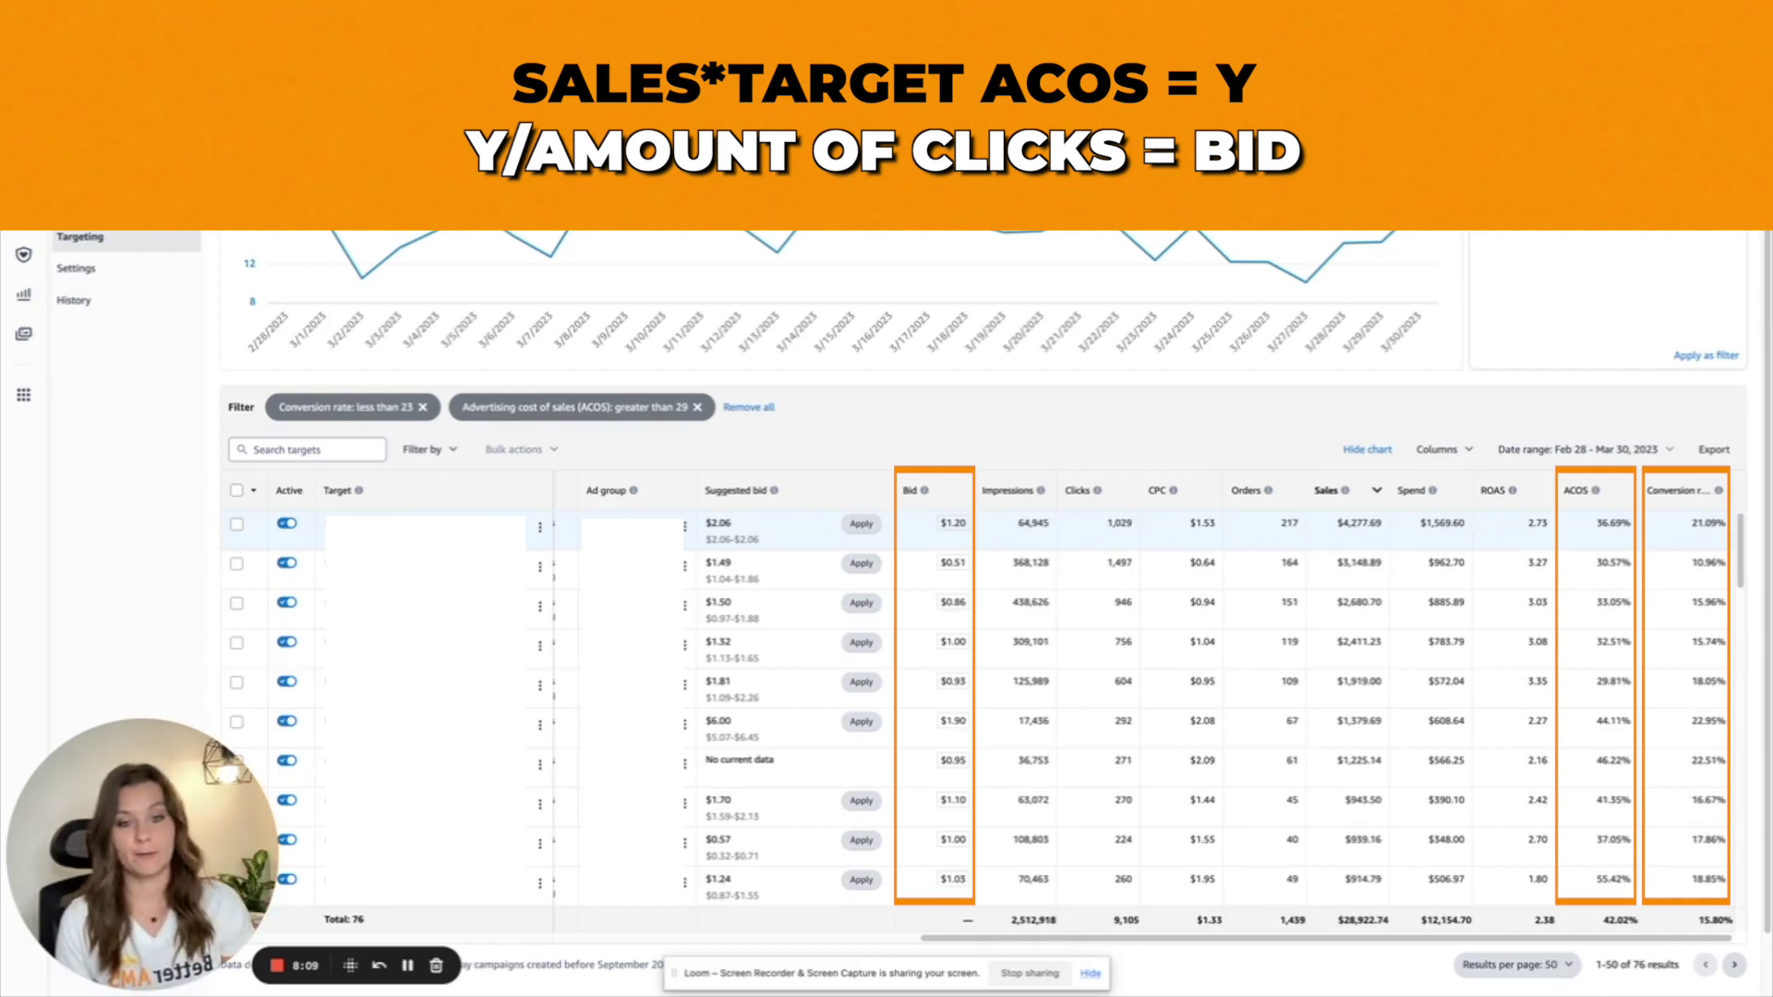
pyautogui.scroll(1, 887, 610)
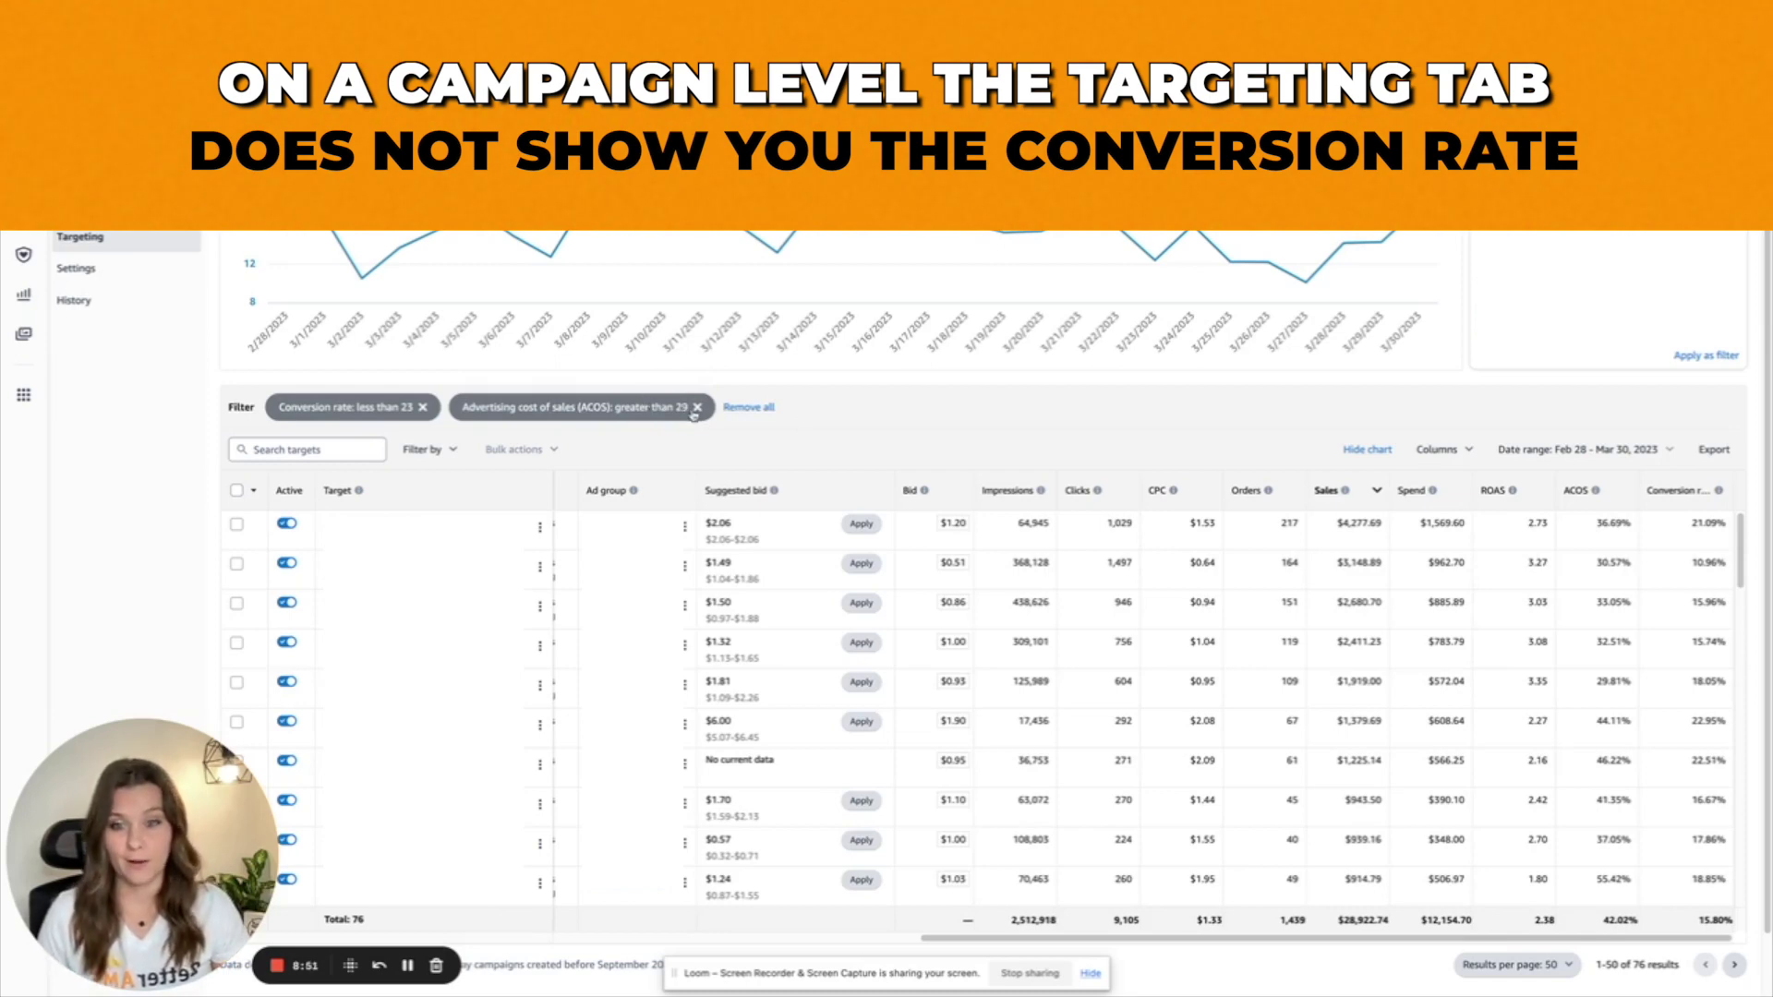
# Replace the conversion rate and ACOS filters with an Arthritis Pain Relief Oil campaign filter.
pyautogui.click(696, 409)
pyautogui.click(421, 409)
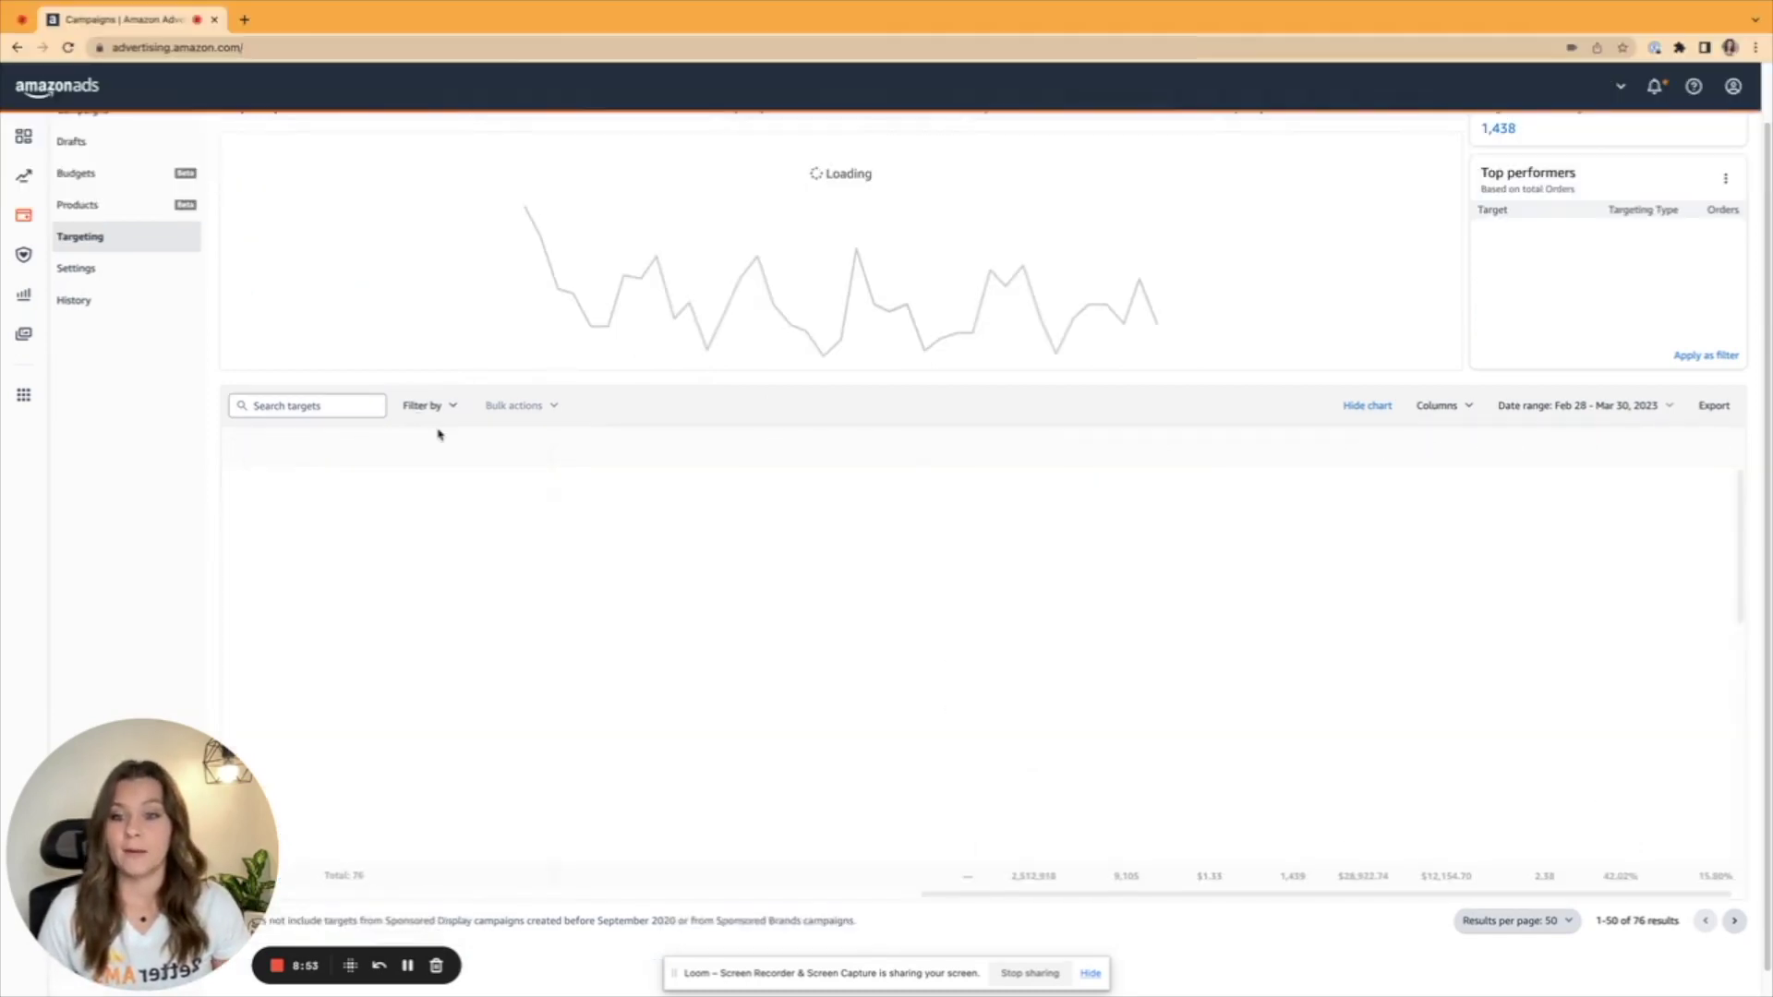
pyautogui.click(434, 408)
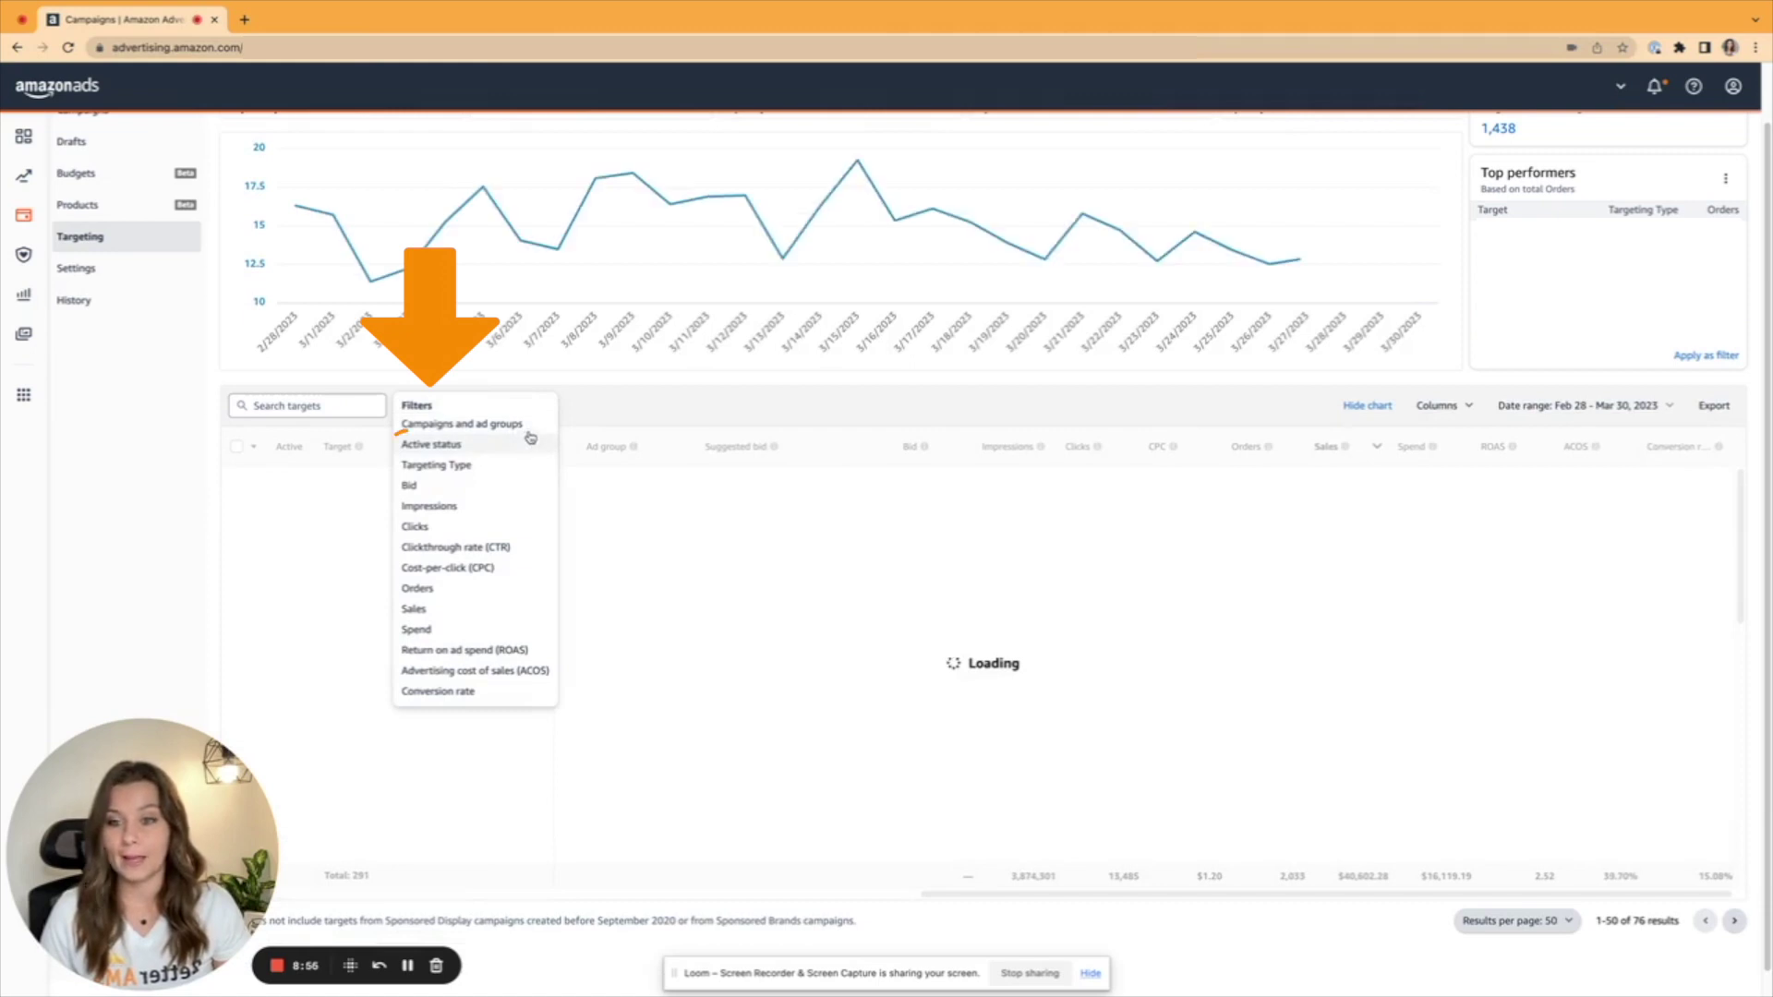
pyautogui.click(529, 431)
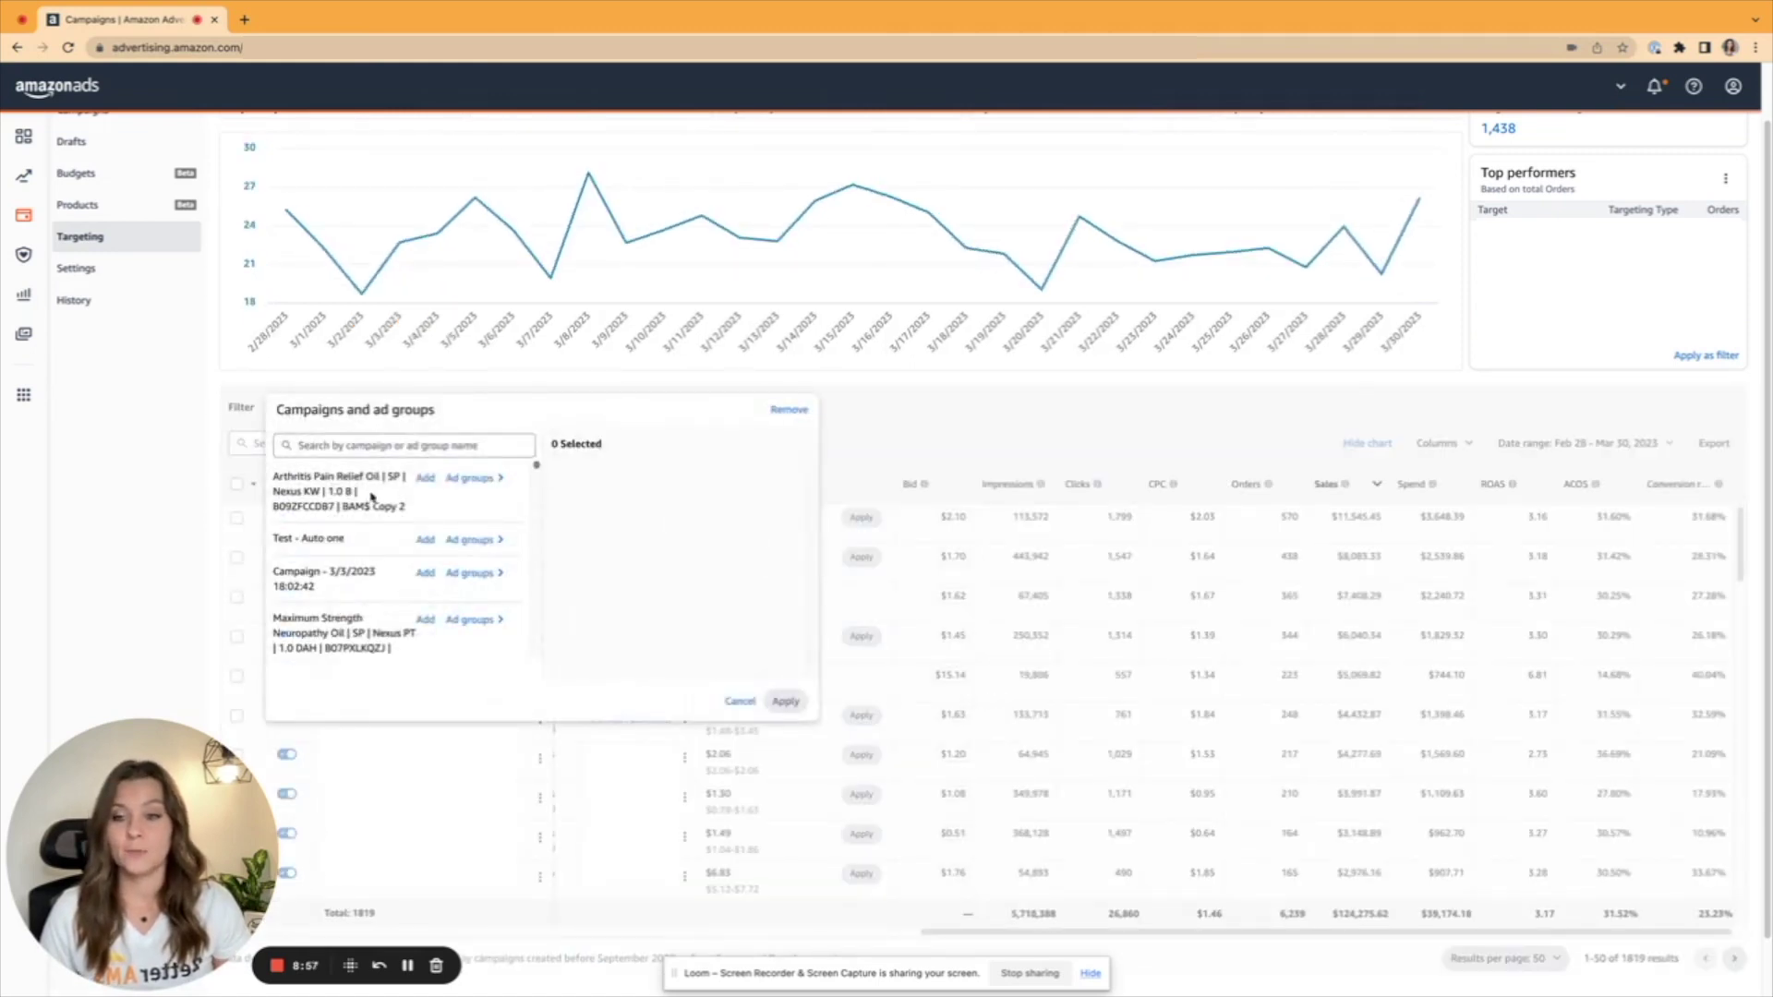
pyautogui.click(427, 479)
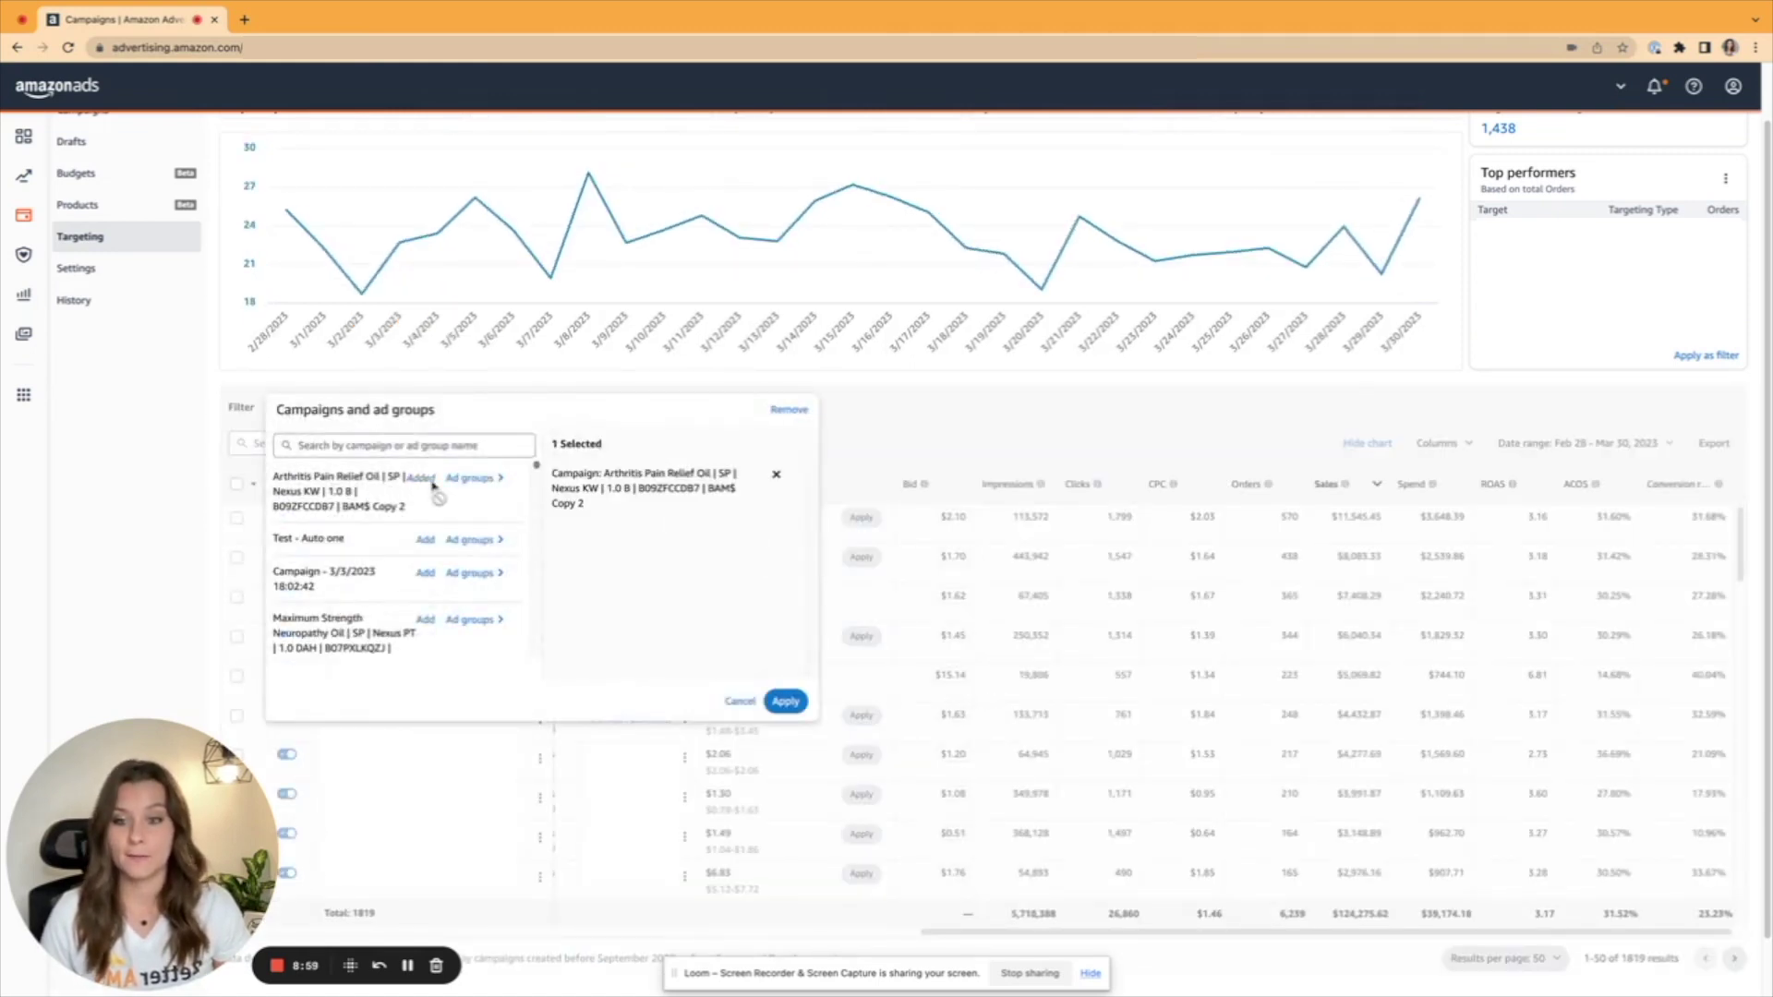
pyautogui.click(784, 701)
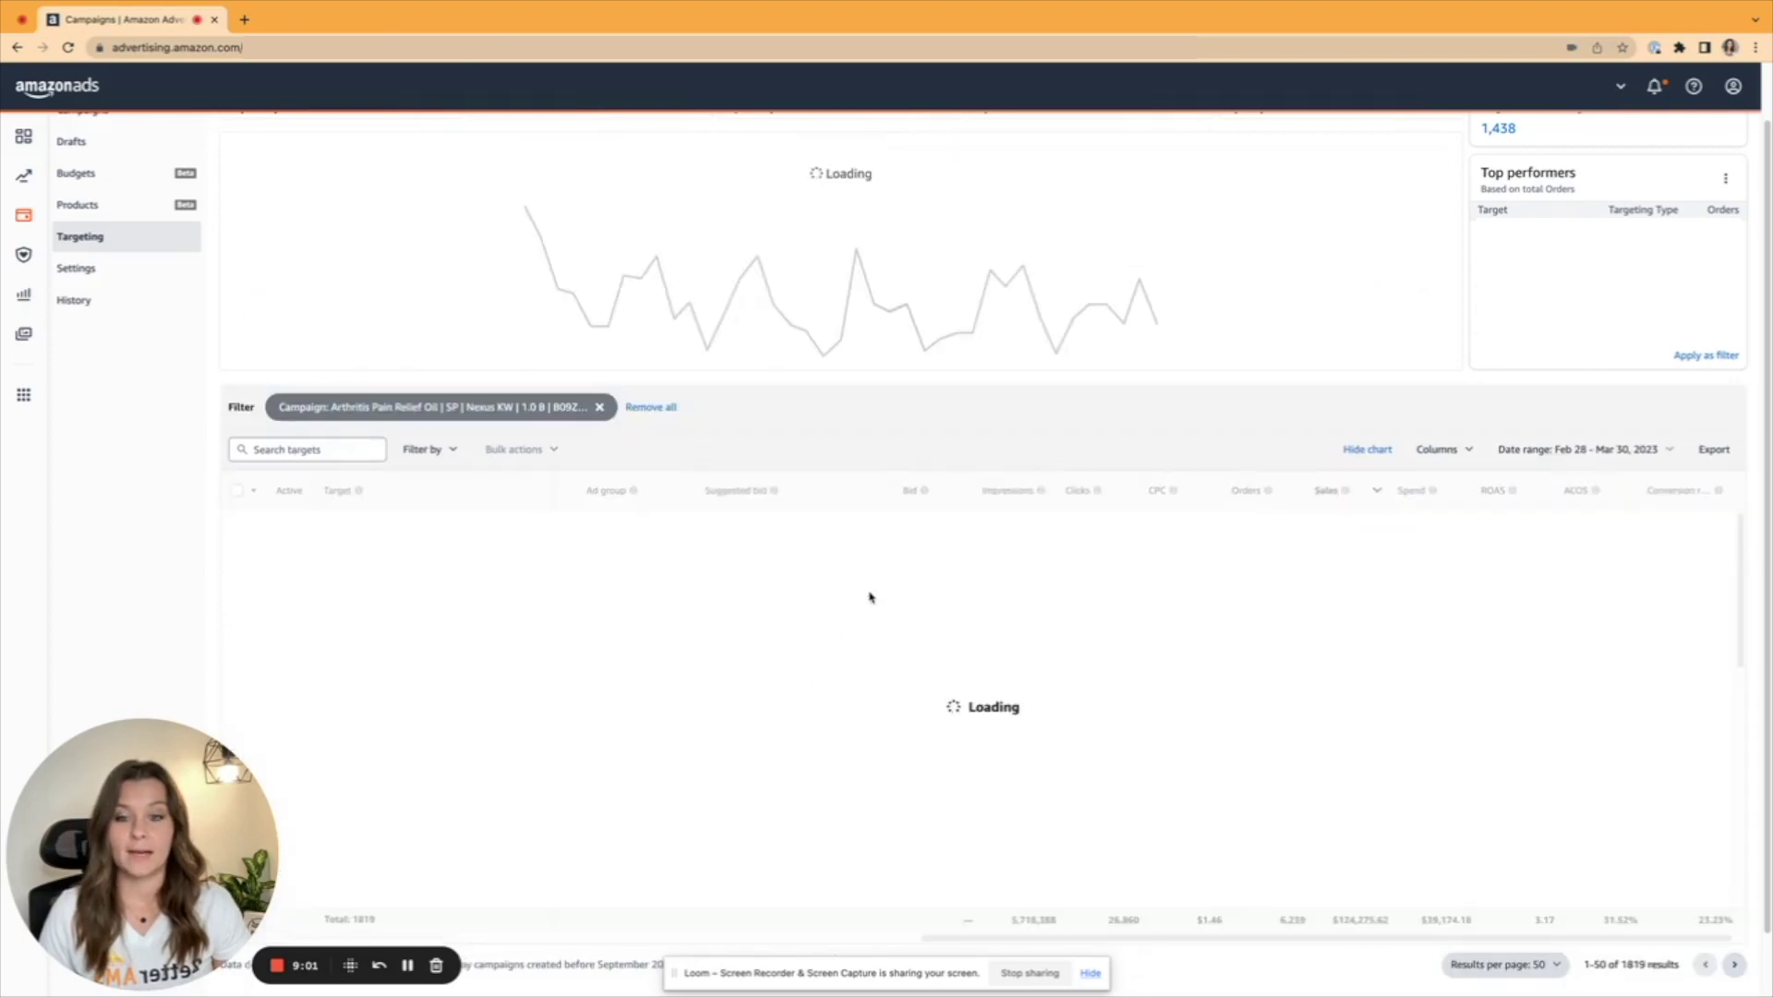